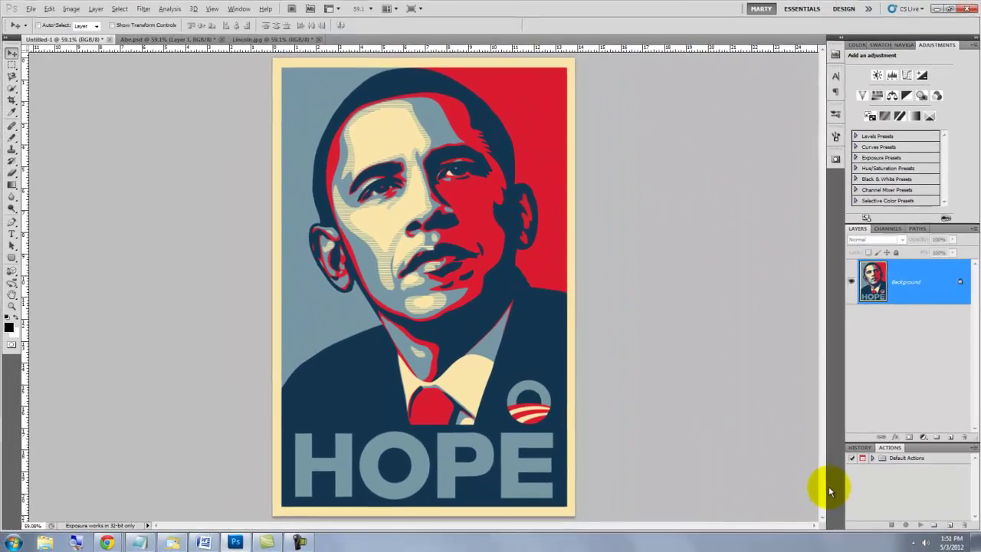
- Check the poster document's image size and switch to Lincoln.jpg
key("ctrl+alt+i")
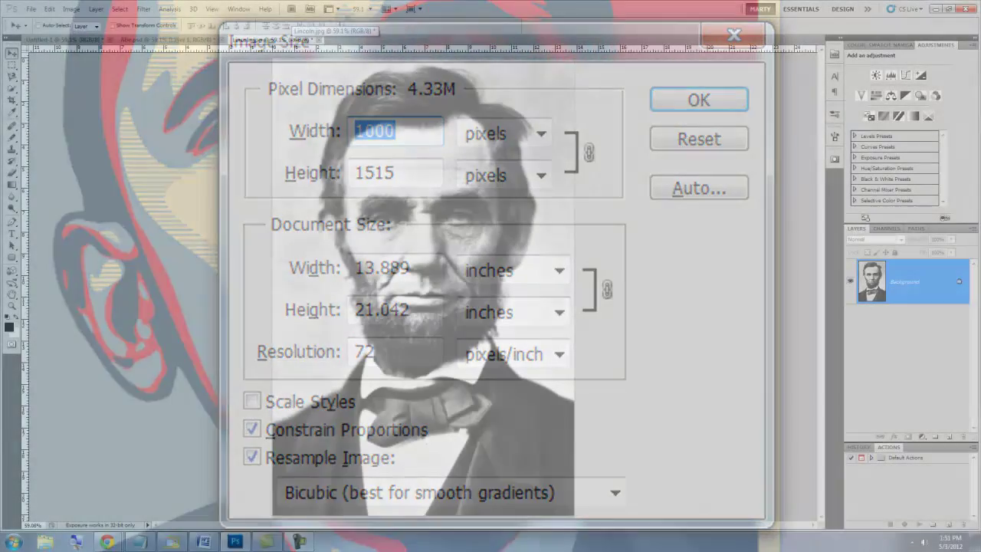
left_click(295, 43)
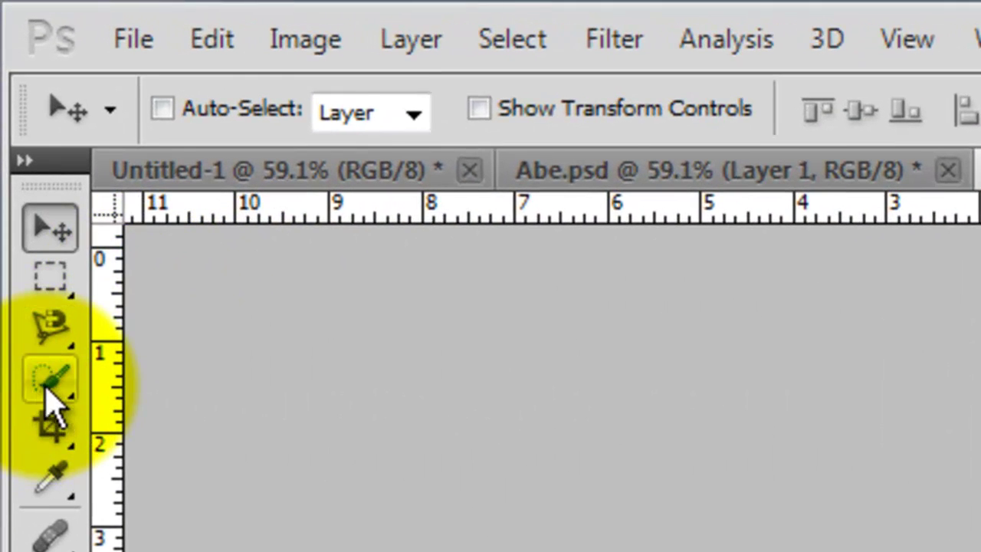
- Select the light background on both sides of the man with the Quick Selection tool, refining the edge near the collar
left_click(11, 88)
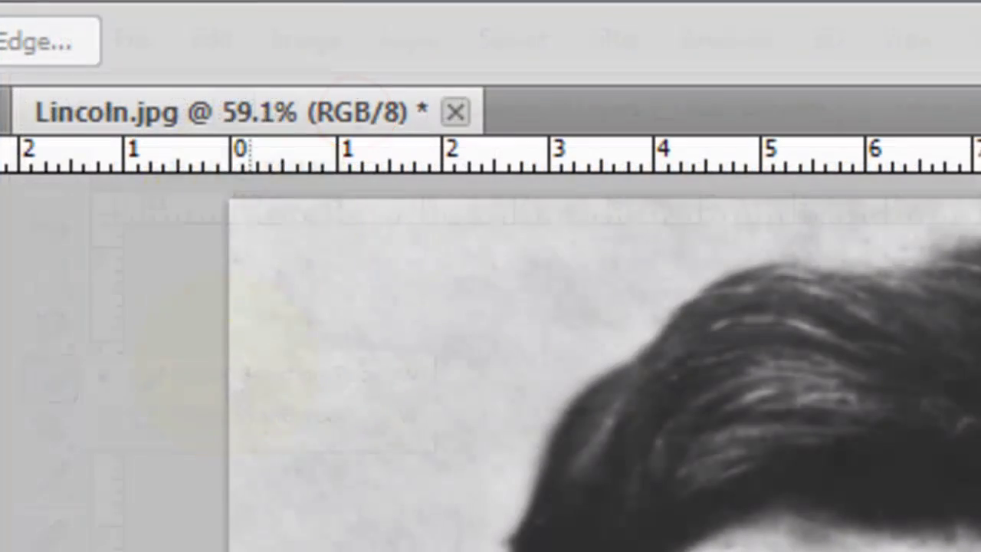
mouse_move(291, 253)
left_mouse_down()
mouse_move(376, 344)
mouse_move(332, 496)
mouse_move(339, 521)
mouse_move(318, 549)
mouse_move(362, 551)
left_mouse_up()
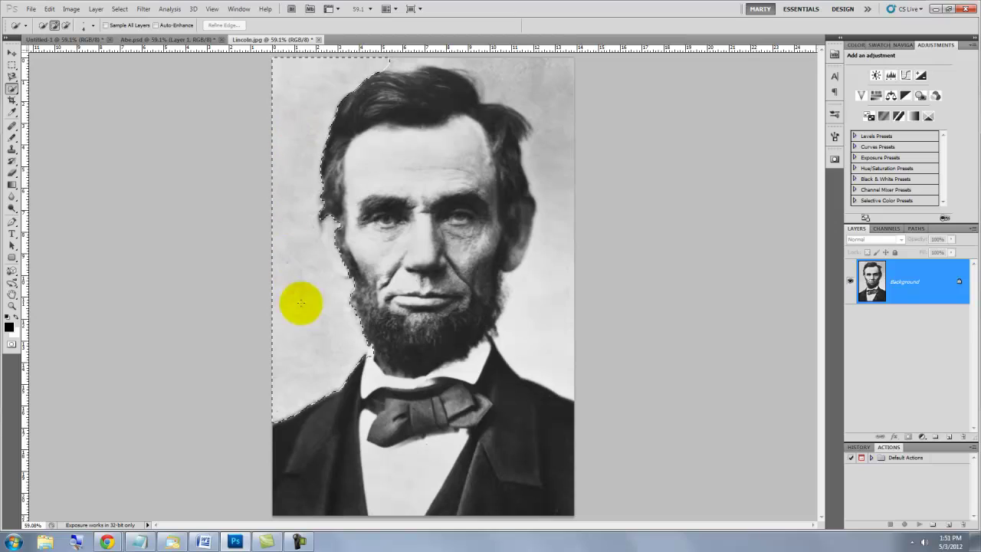
mouse_move(300, 303)
left_mouse_down()
mouse_move(463, 74)
mouse_move(457, 63)
mouse_move(530, 75)
mouse_move(555, 142)
mouse_move(545, 300)
left_mouse_up()
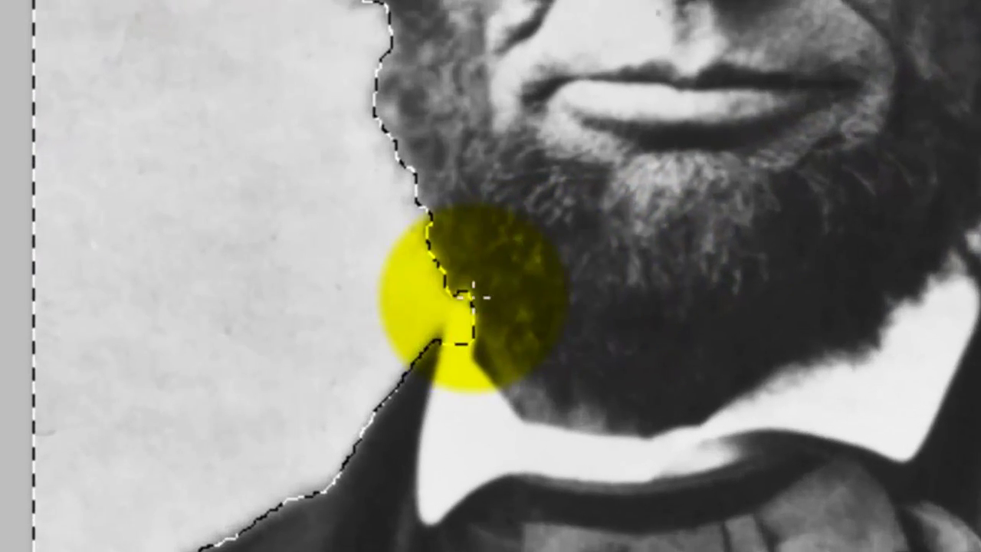
mouse_move(389, 334)
left_mouse_down()
mouse_move(387, 355)
mouse_move(400, 327)
left_mouse_up()
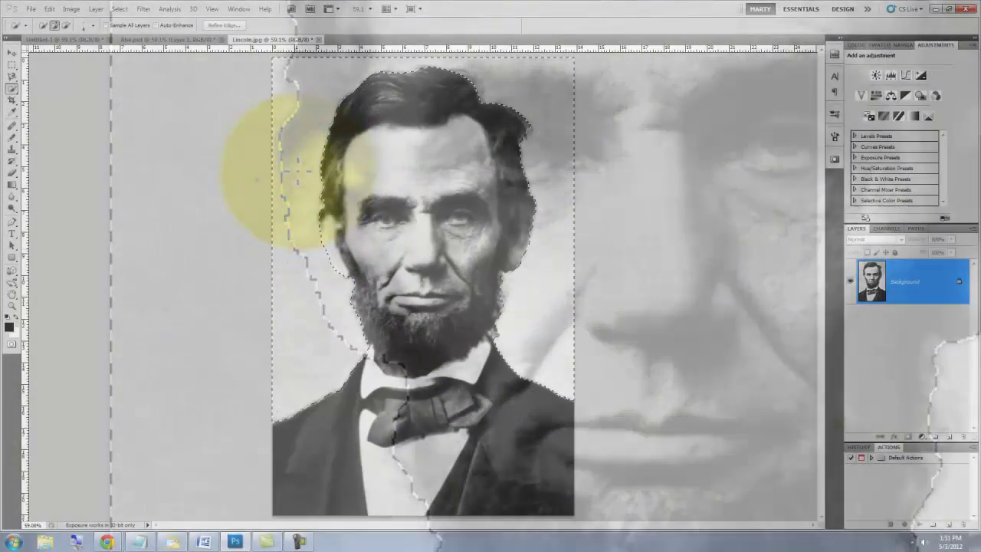
left_click(479, 247)
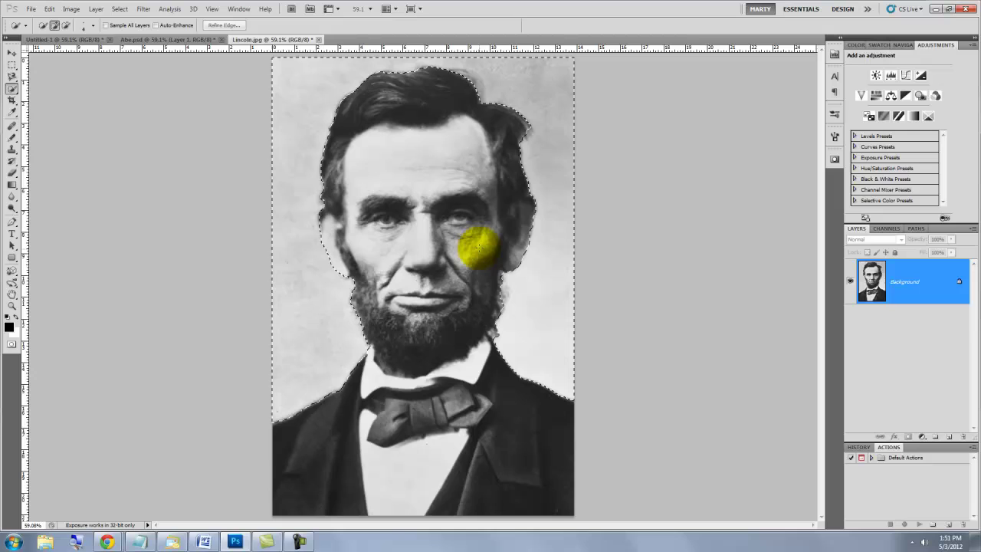
- Invert the selection, copy the man to a new layer and bring that layer centred into the poster document
key("ctrl+shift+i")
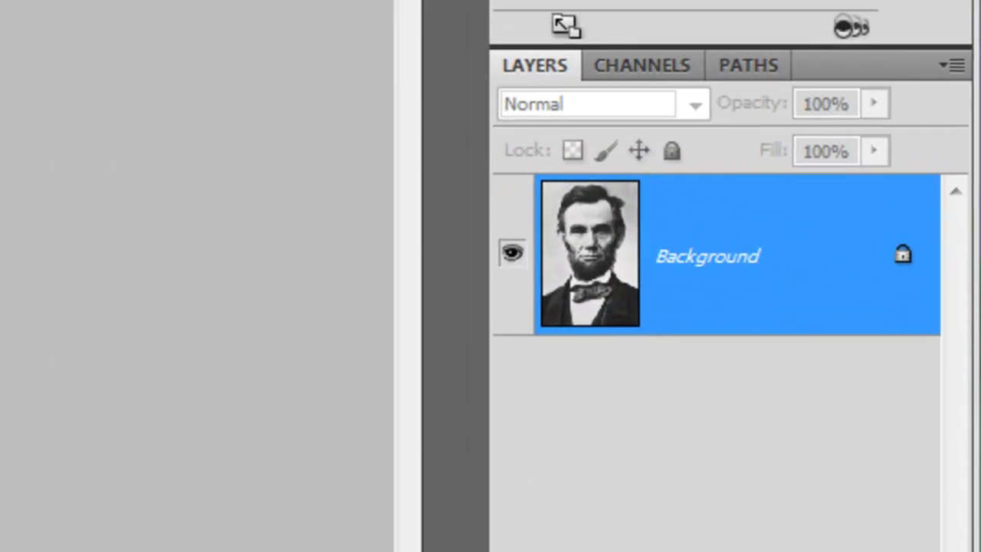
key("ctrl+j")
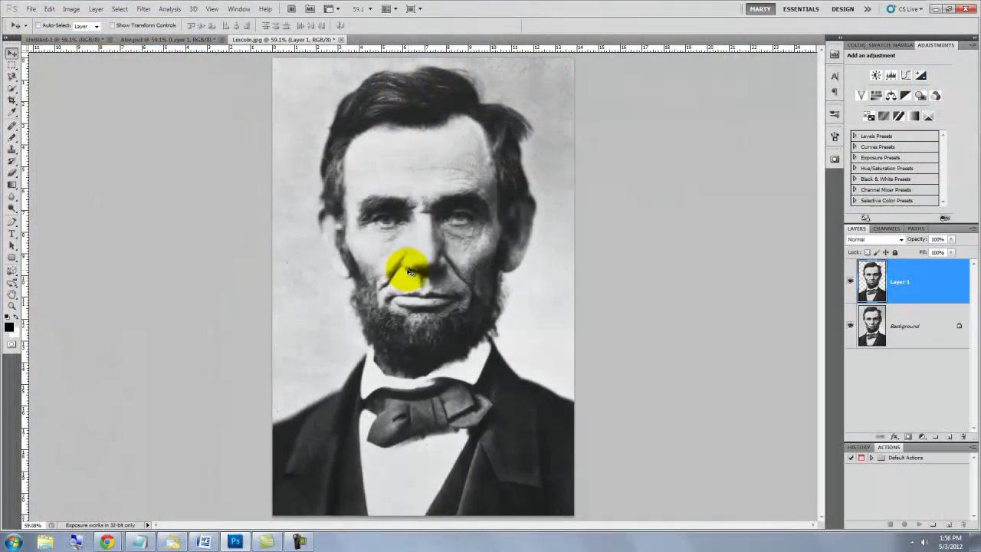
key("shift")
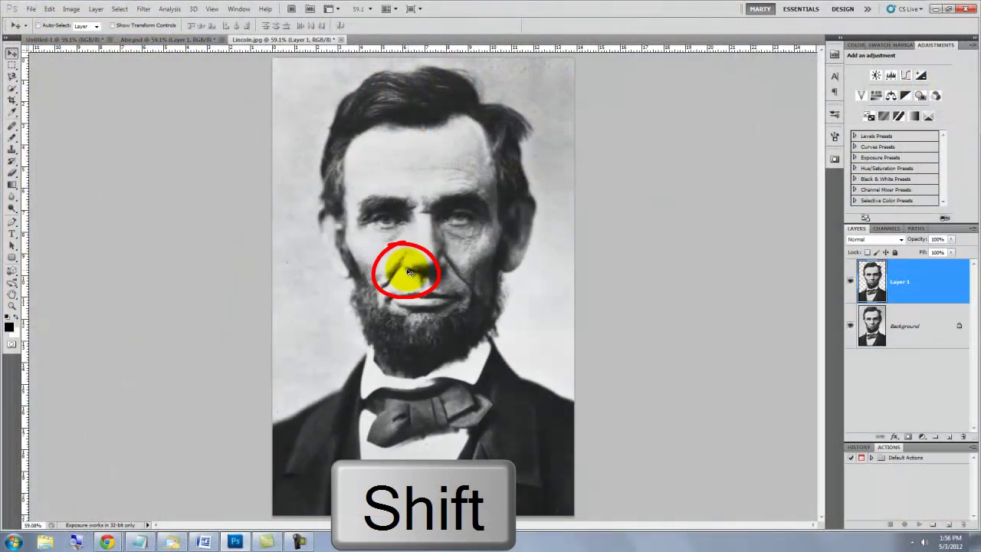
mouse_move(406, 269)
left_mouse_down()
mouse_move(149, 135)
mouse_move(84, 66)
mouse_move(77, 42)
mouse_move(418, 263)
left_mouse_up()
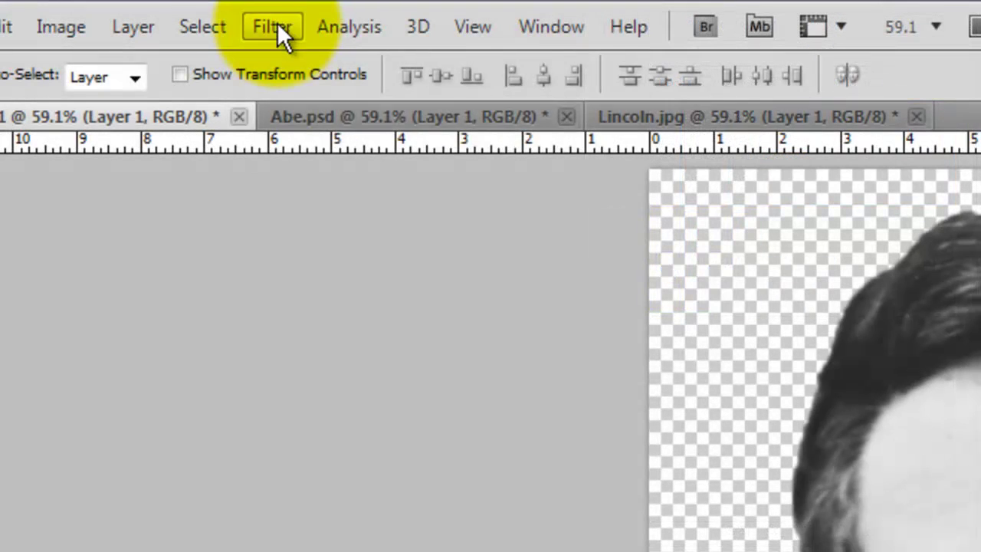
- Apply the Cutout filter to Layer 1 with Number of Levels 5, Edge Simplicity 5 and Edge Fidelity 1
left_click(274, 24)
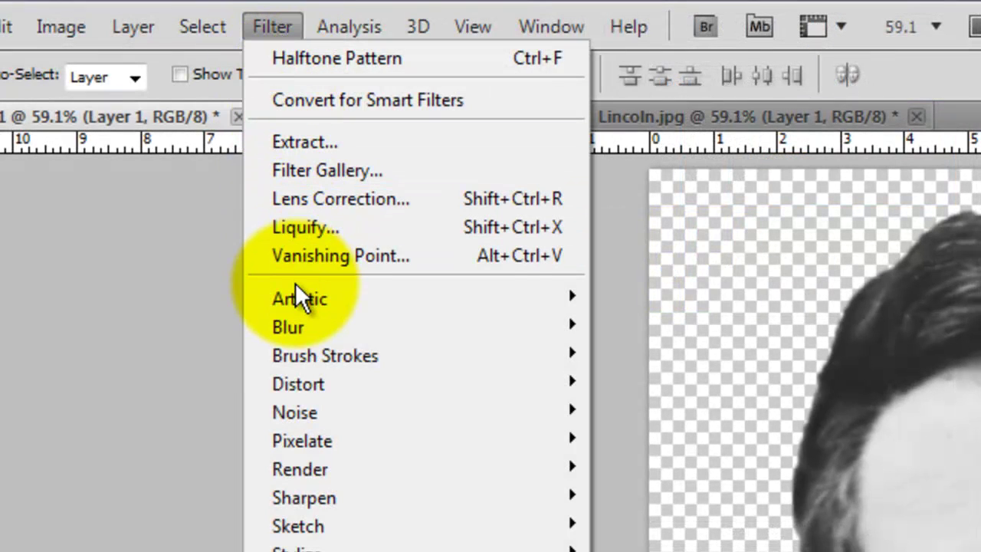
mouse_move(298, 294)
left_click(147, 330)
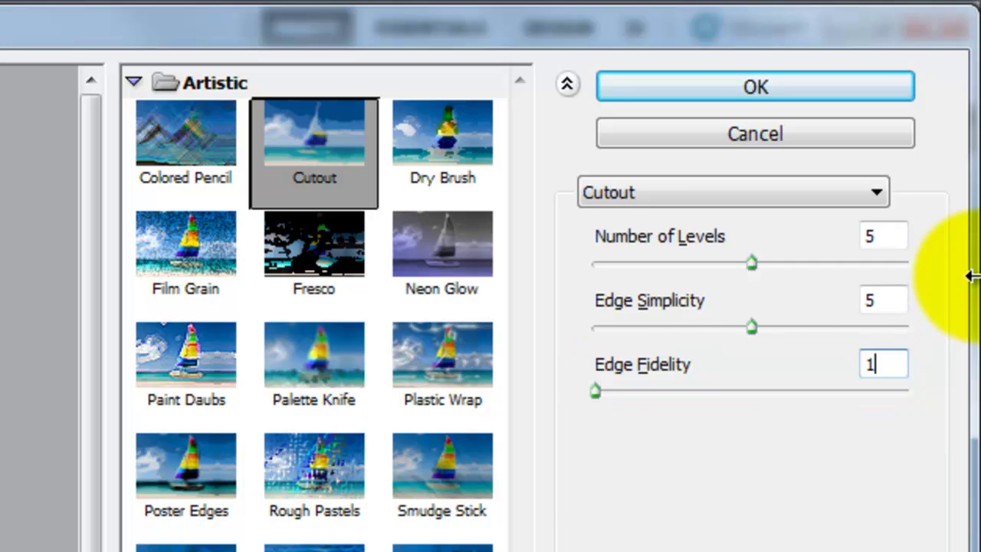
left_click(795, 88)
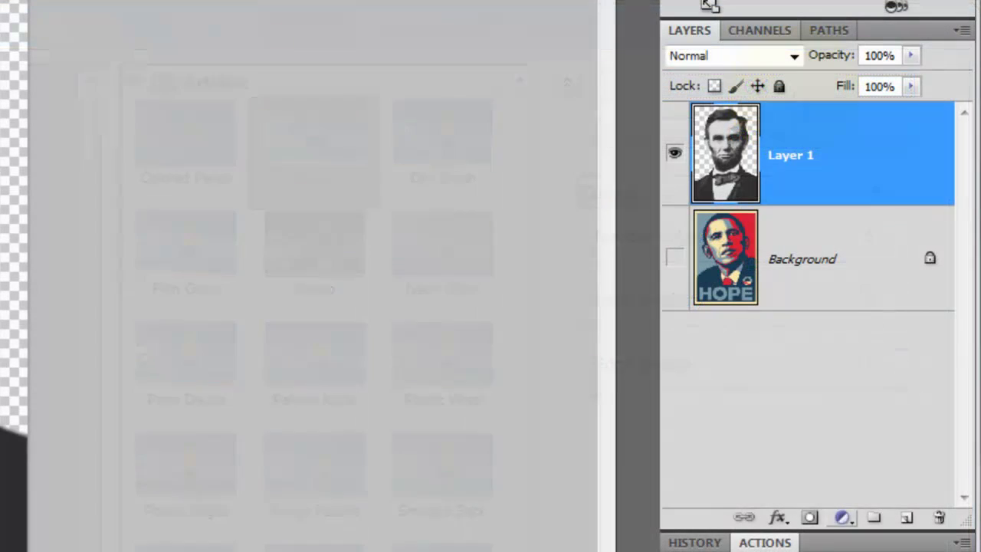
- Add a Channel Mixer adjustment clipped to Layer 1 and make it monochrome
left_click(841, 519)
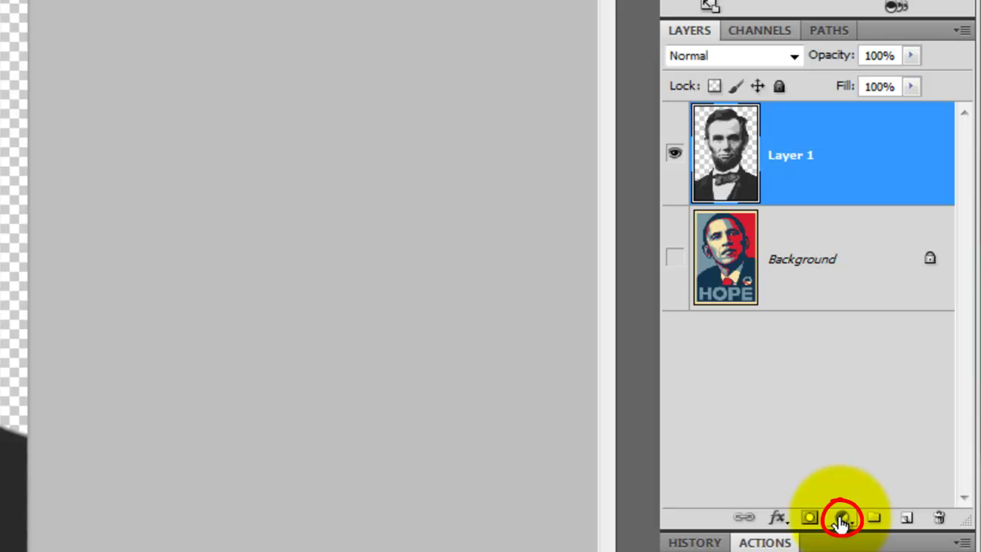
left_click(810, 357)
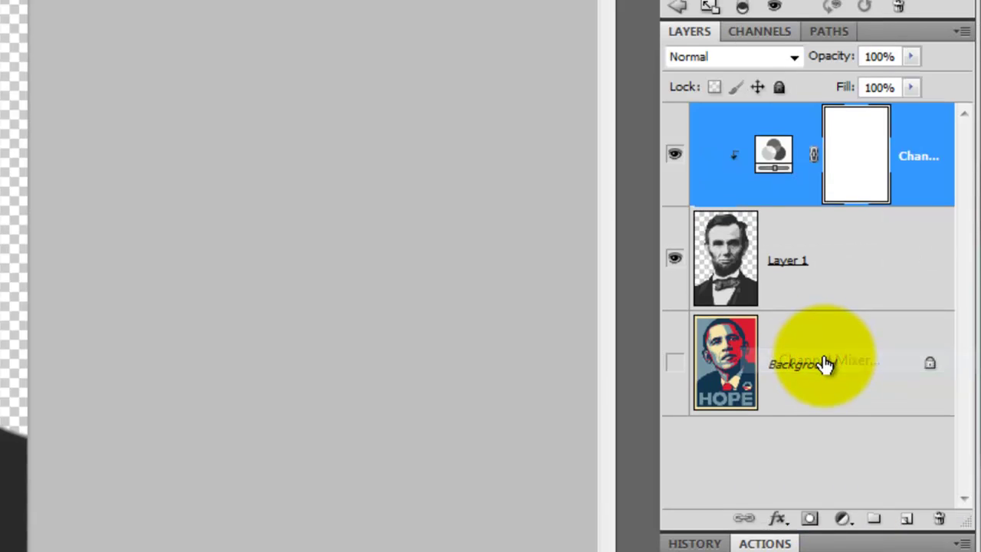
left_click(764, 157)
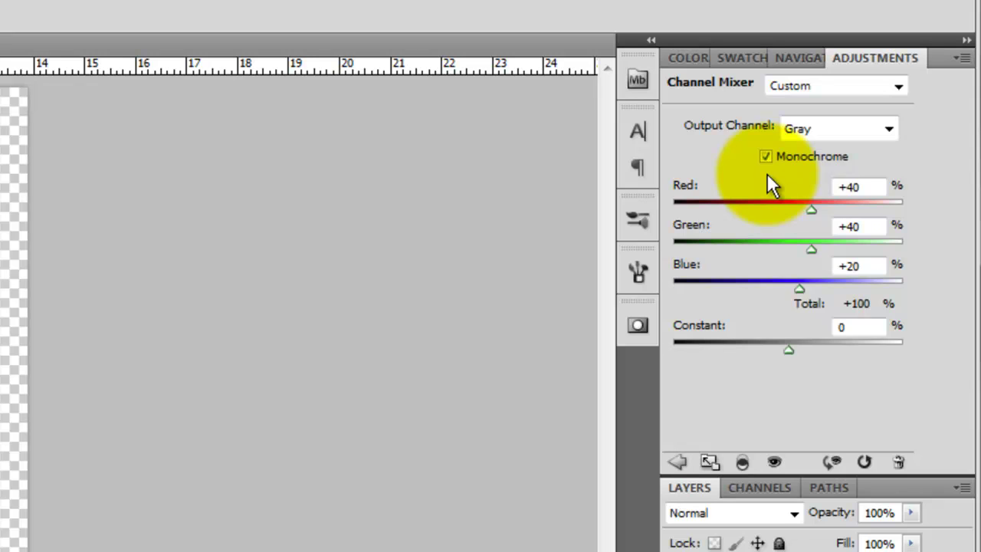
- Add a Posterize adjustment above the Channel Mixer and set it to 5 levels
left_click(679, 463)
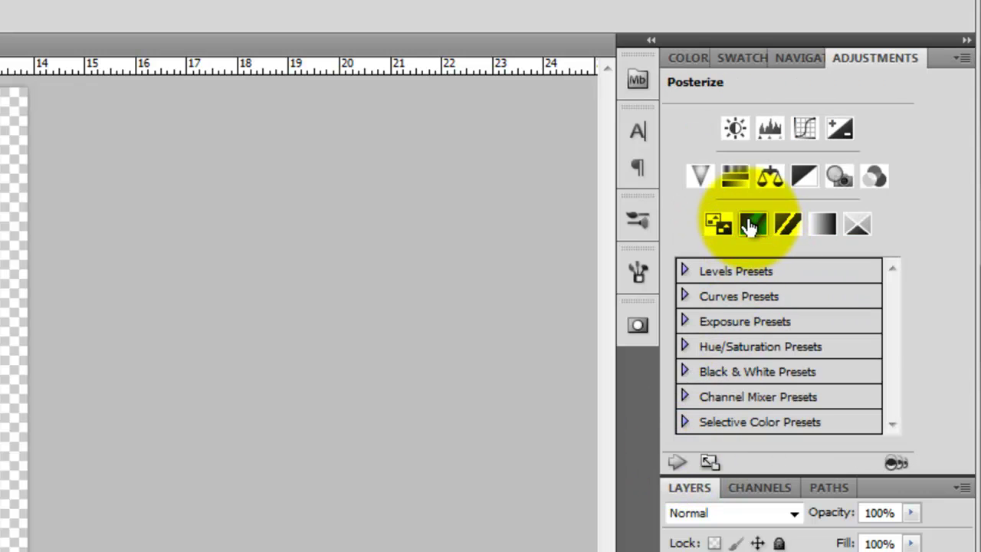
left_click(750, 224)
left_click(874, 125)
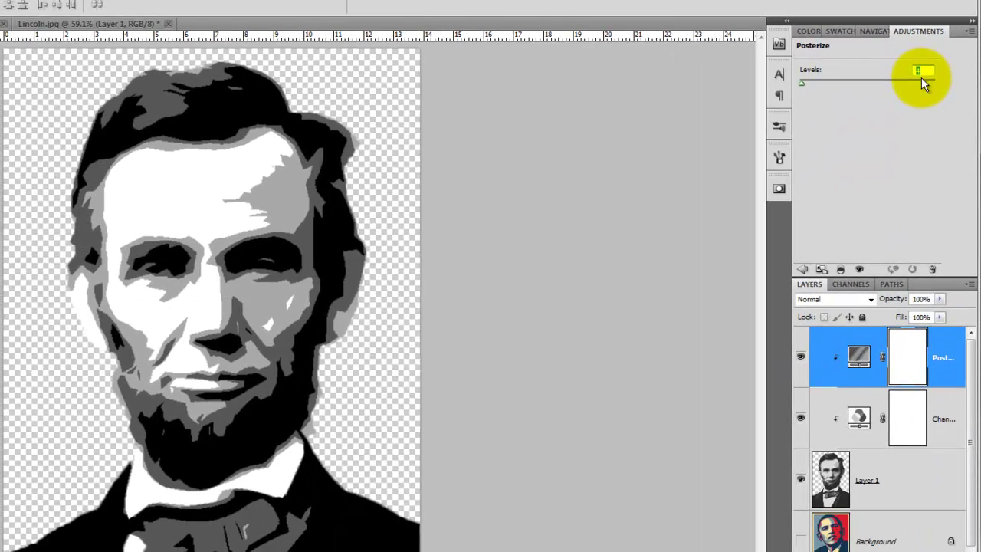
type("5")
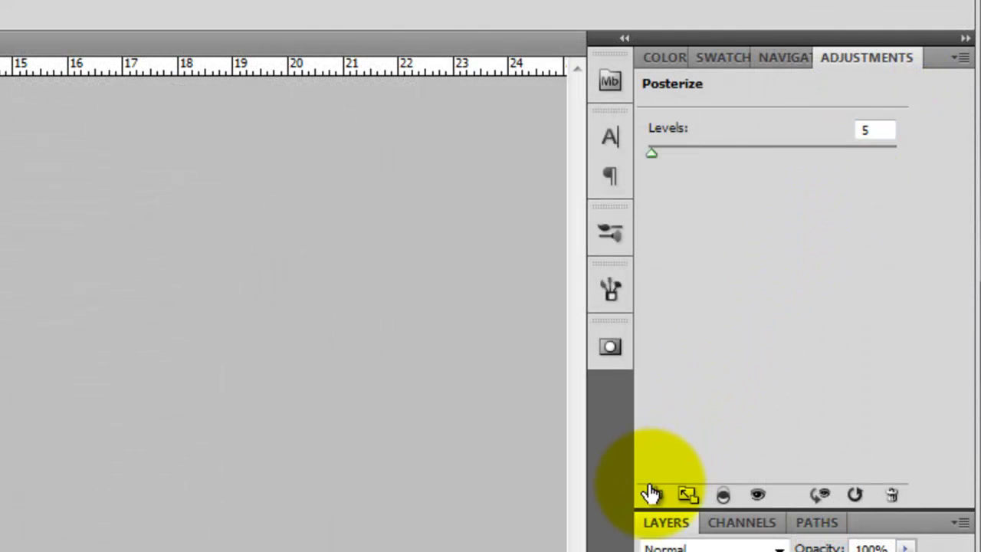
- Add a Gradient Map adjustment above the Posterize adjustment and open its gradient for editing
left_click(650, 492)
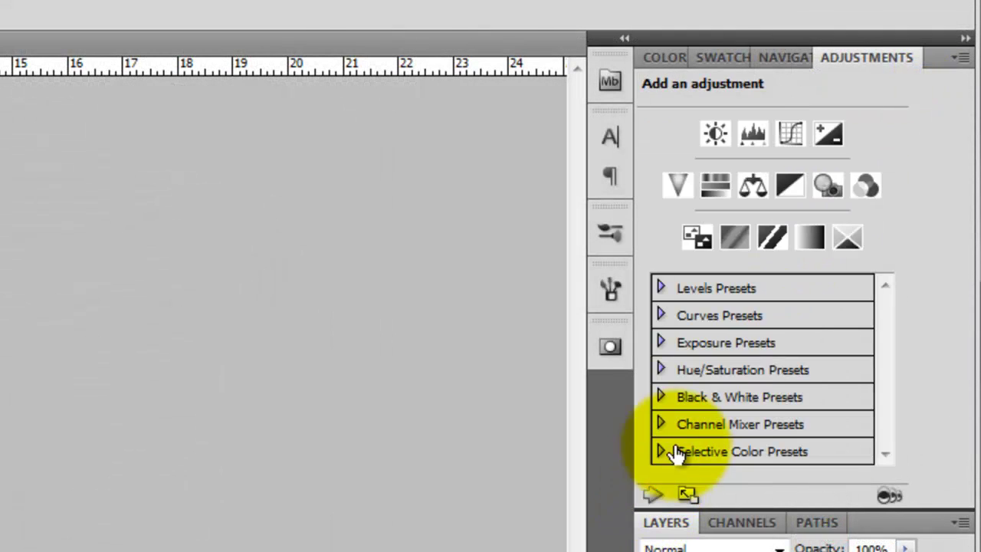
left_click(812, 243)
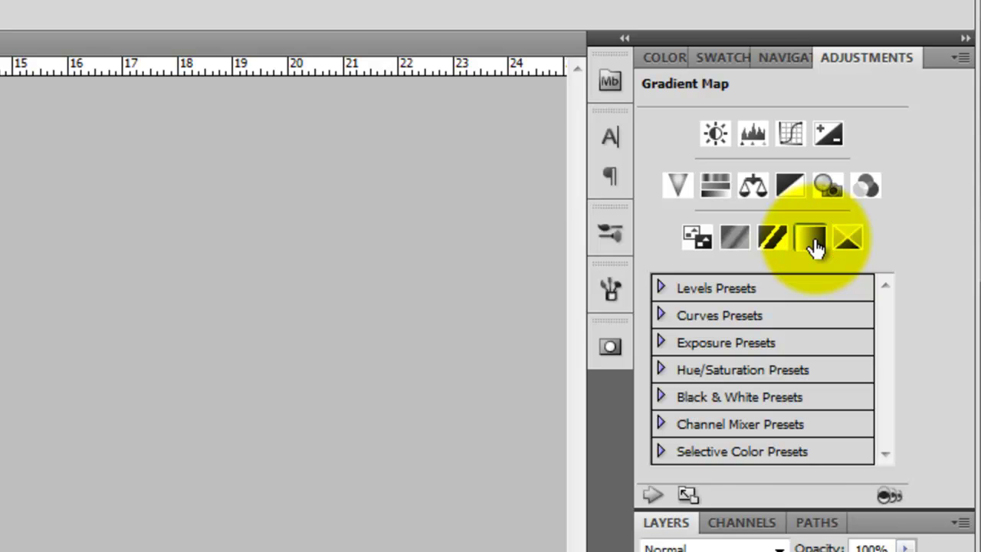
left_click(780, 146)
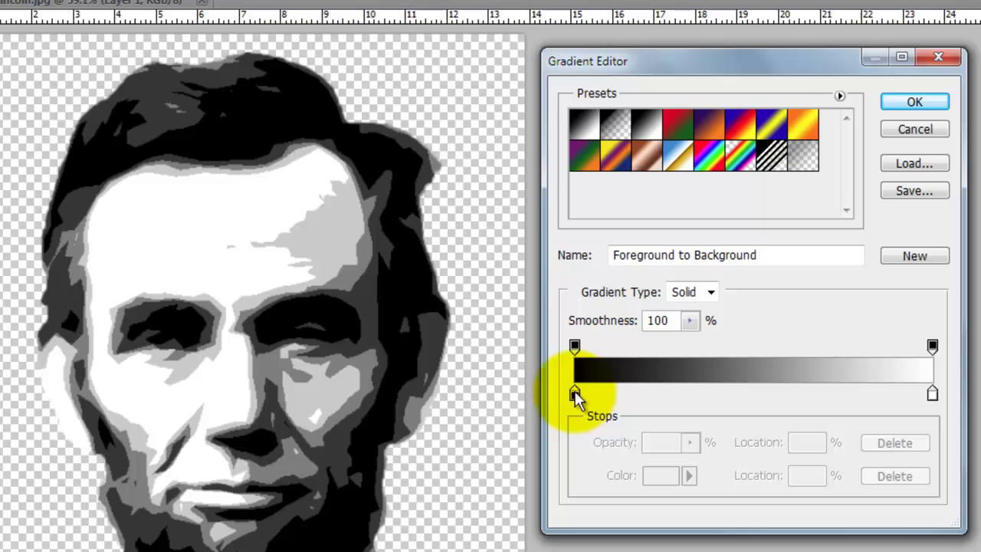
- Set the gradient's dark colour stop at location 0% to the navy blue 00324D
left_click(167, 521)
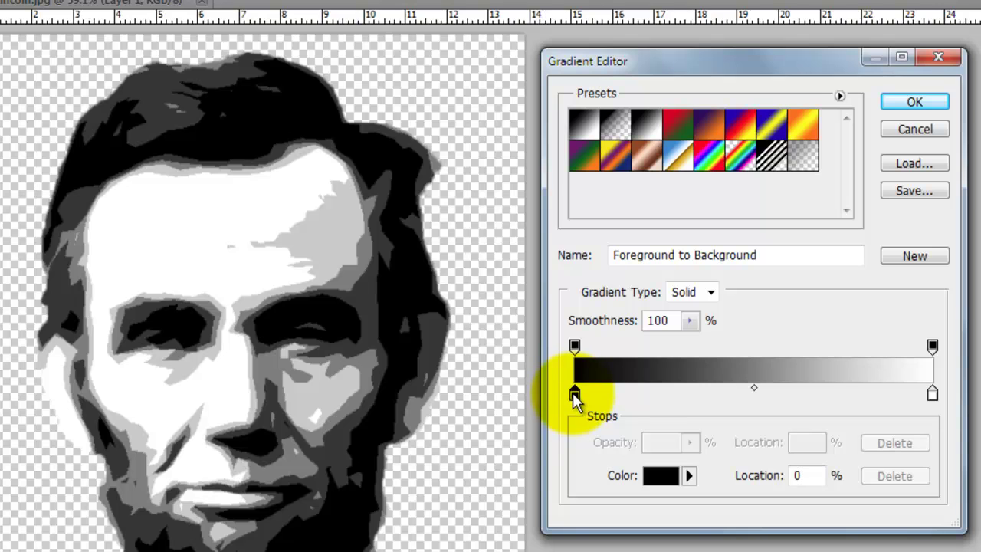
left_click(573, 393)
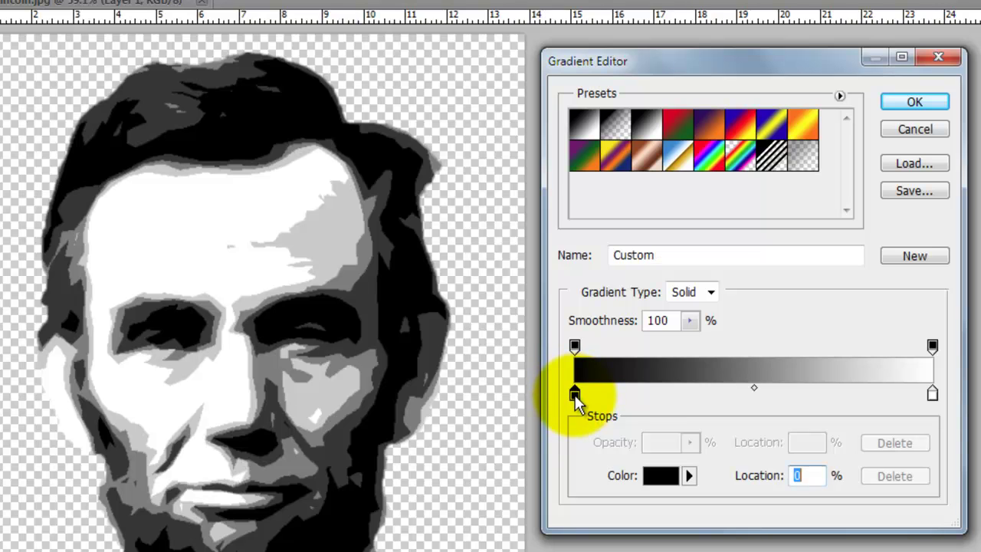
left_click(661, 474)
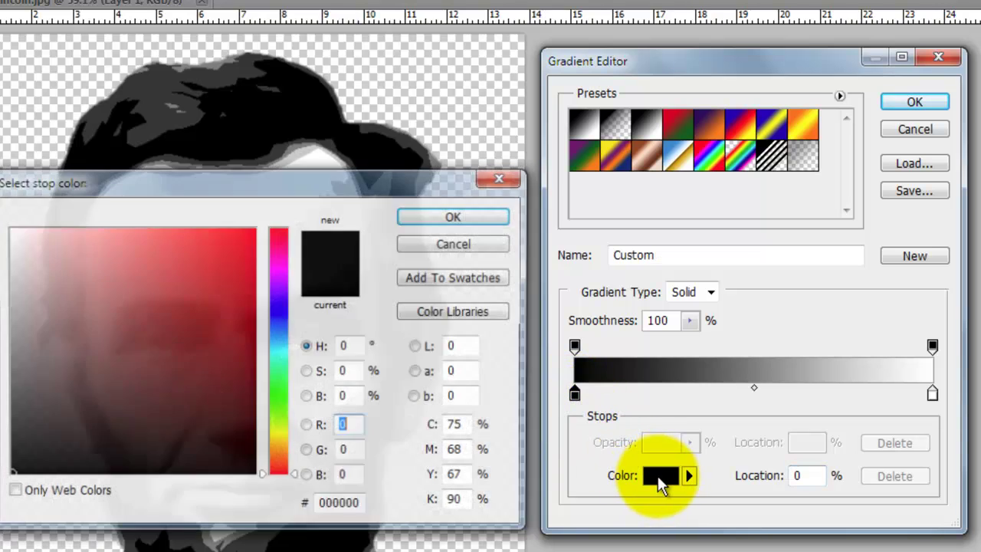
type("00324D")
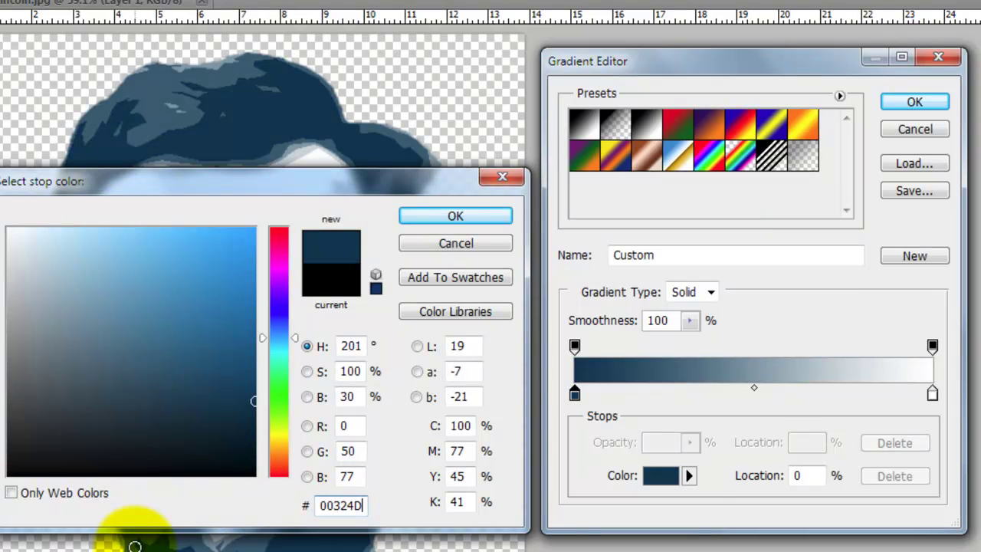
left_click(444, 217)
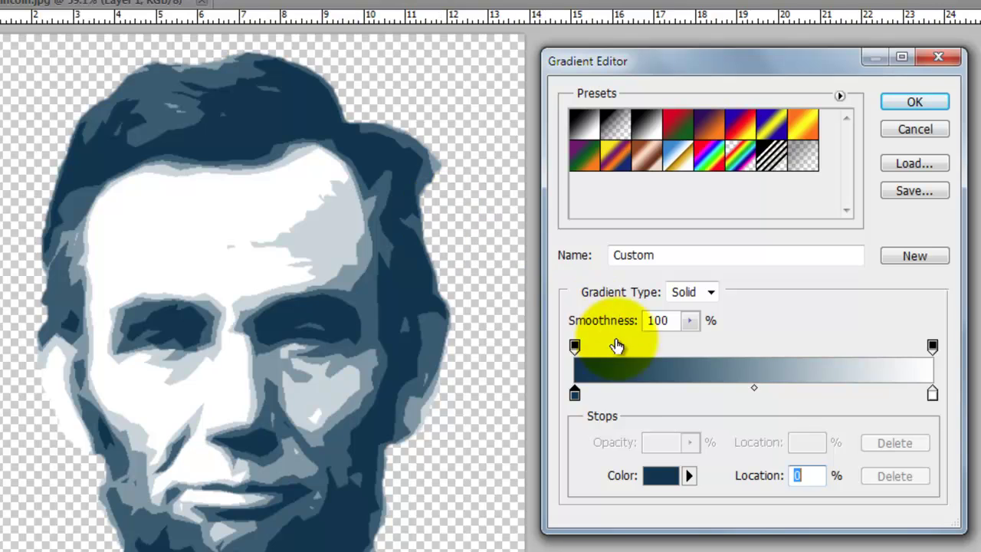
- Add a second colour stop to the gradient with the red E01825 and set its location to 25%
left_click(635, 393)
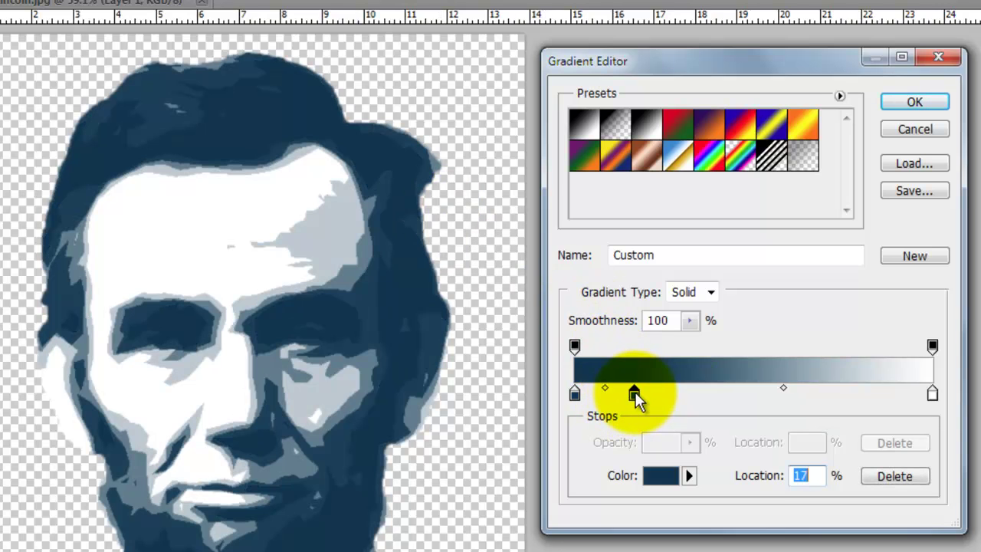
left_click(659, 475)
left_click_drag(380, 507, 284, 498)
type("E0")
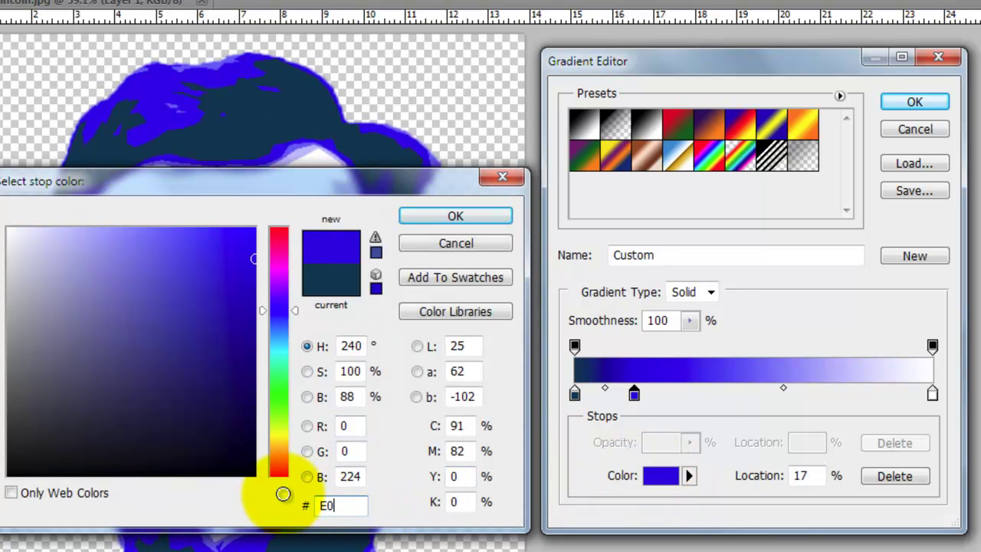
type("1825")
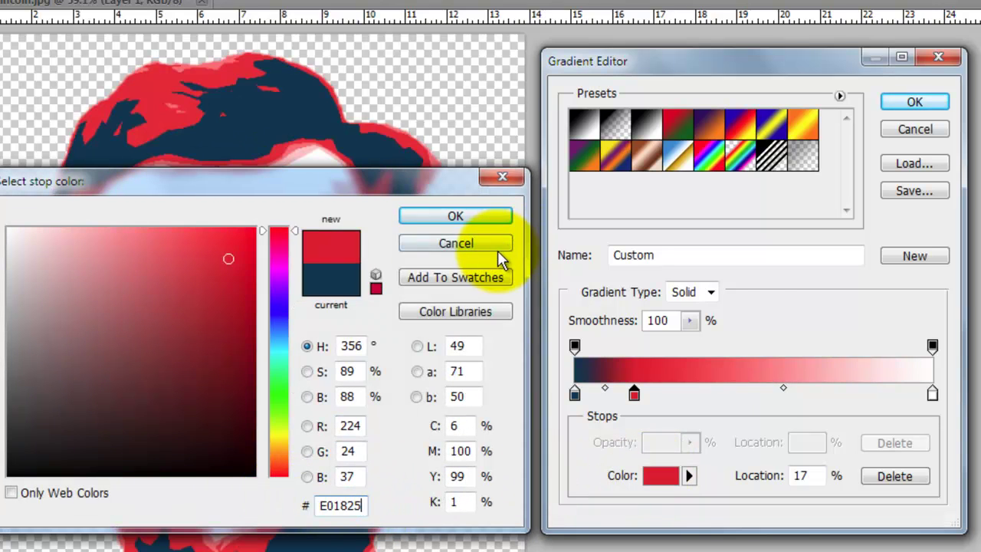
left_click(472, 217)
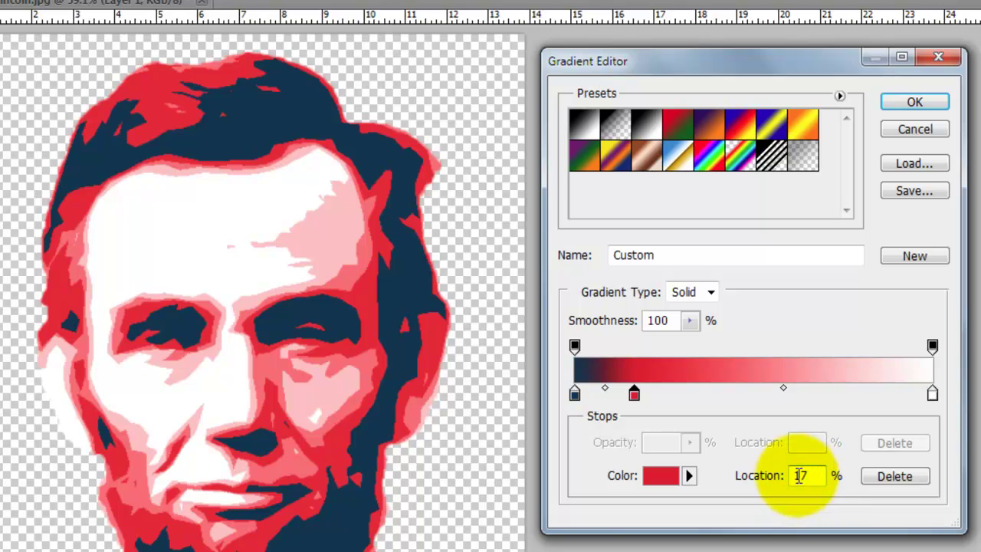
double_click(808, 469)
type("25")
- Add a third colour stop to the gradient at about 52% with the slate blue 7498A4
left_click(760, 395)
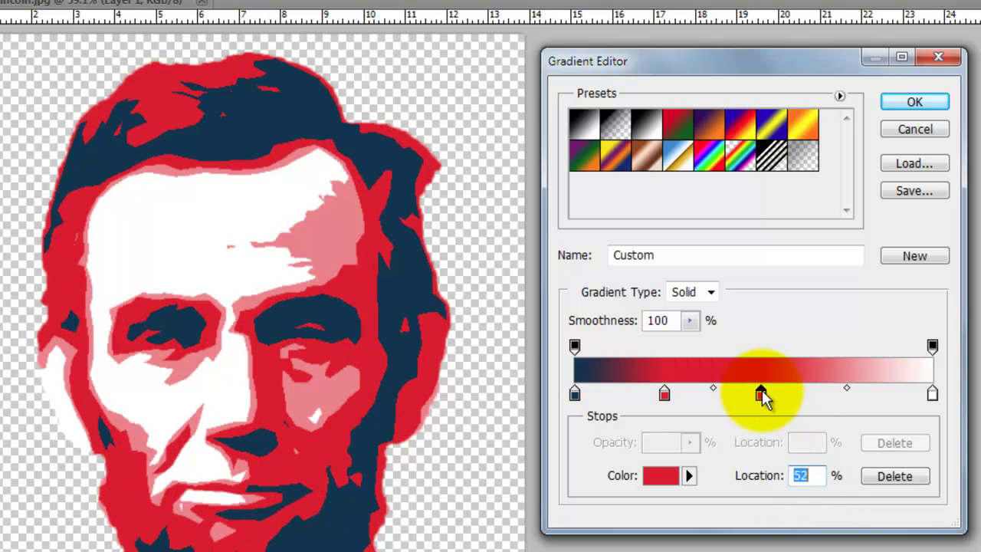
left_click(661, 475)
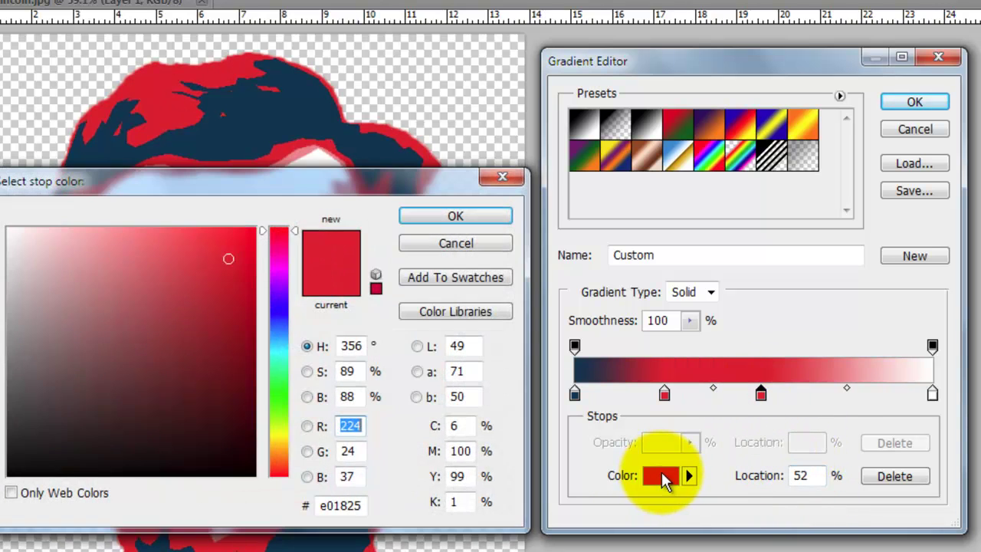
double_click(341, 504)
type("7")
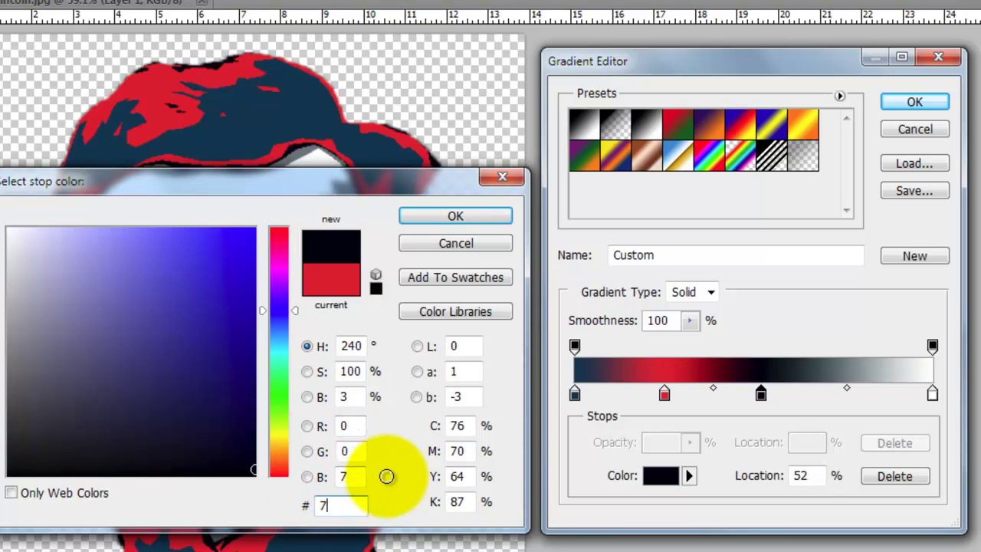
type("498A4")
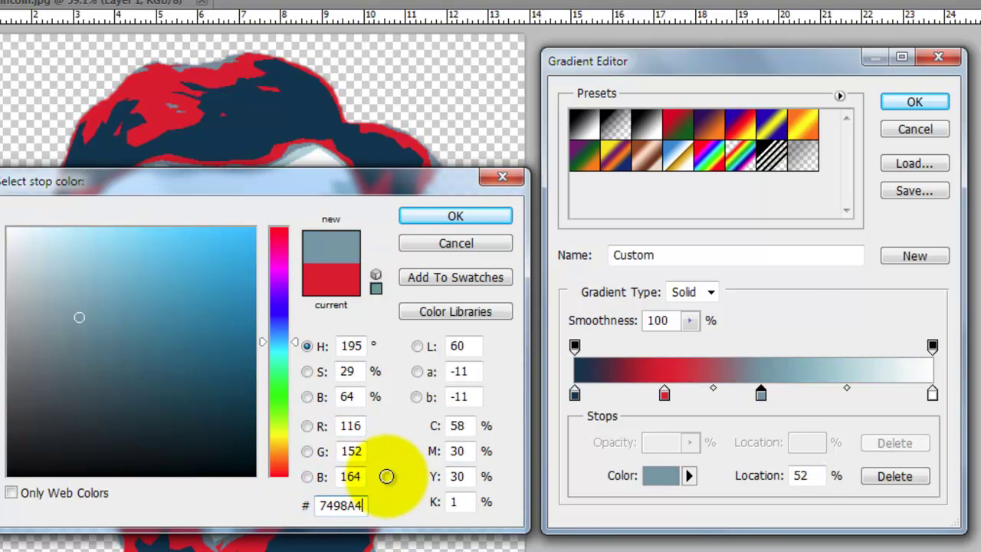
left_click(452, 216)
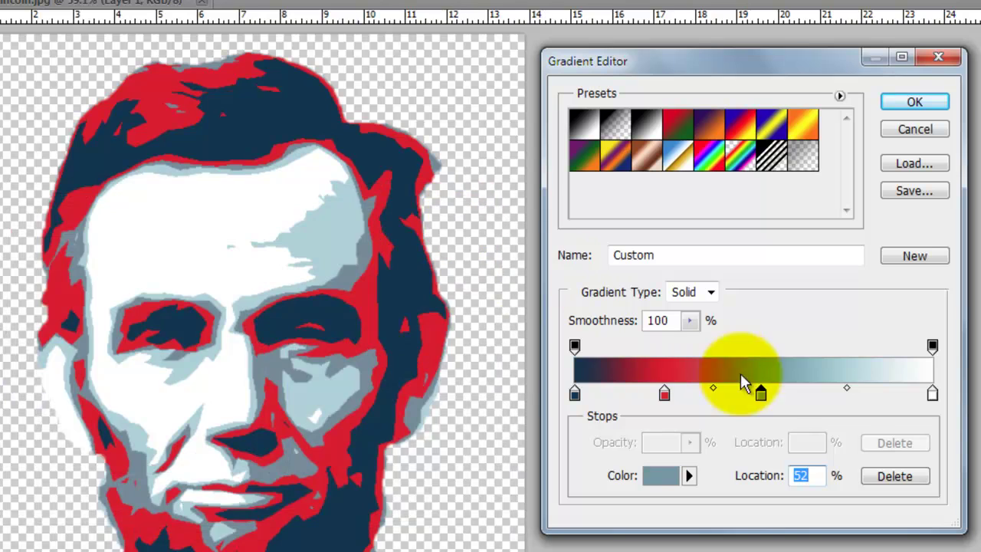
- Add a colour stop at about 77% with the cream FDE5A9 and give the gradient's white end stop the same cream
left_click(842, 393)
left_click_drag(845, 395, 849, 394)
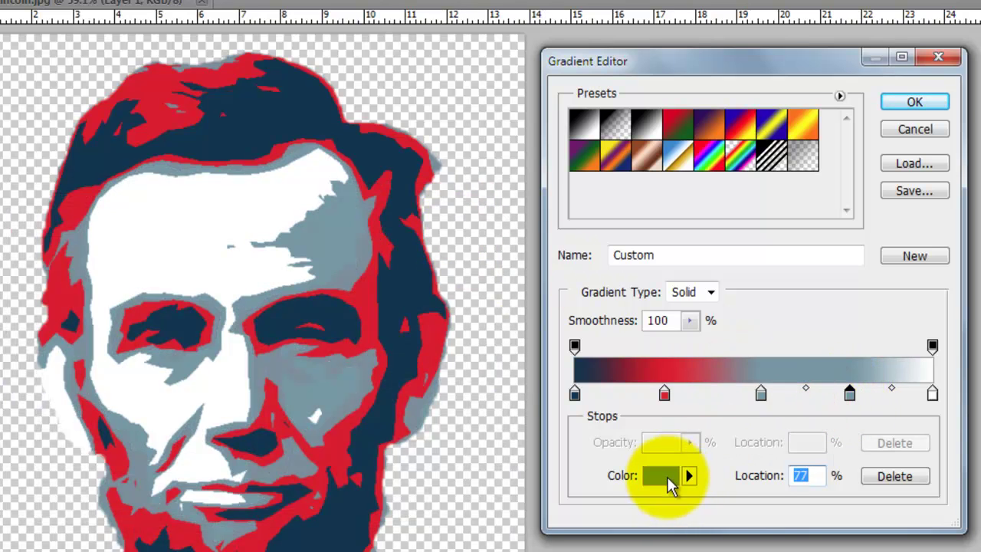
left_click(665, 477)
double_click(351, 505)
type("F")
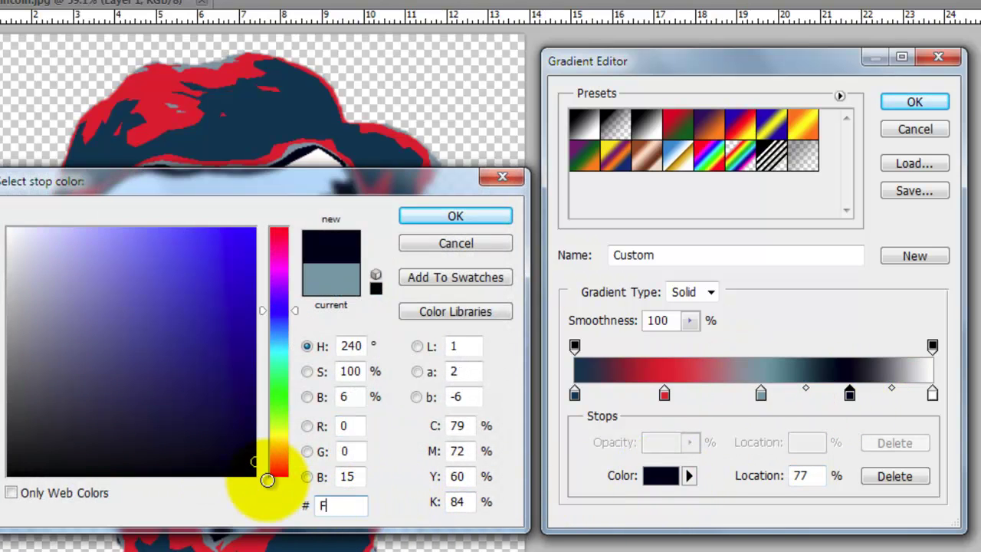
type("DE5A9")
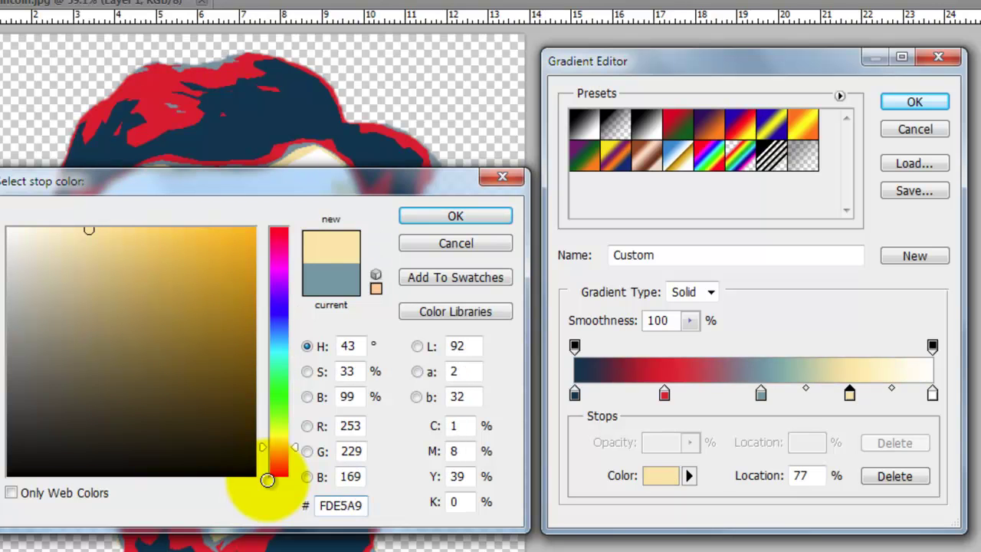
left_click(462, 219)
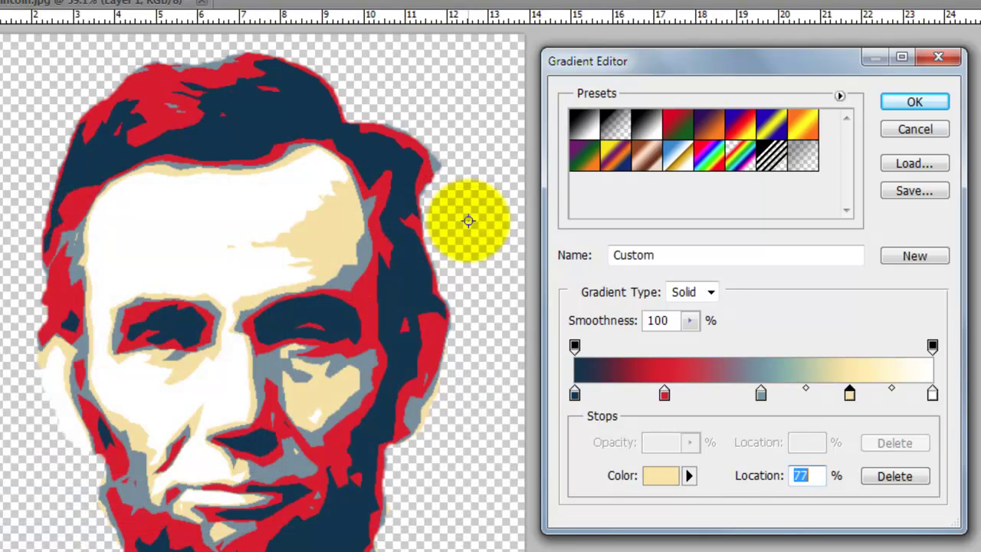
left_click(932, 394)
left_click(931, 393)
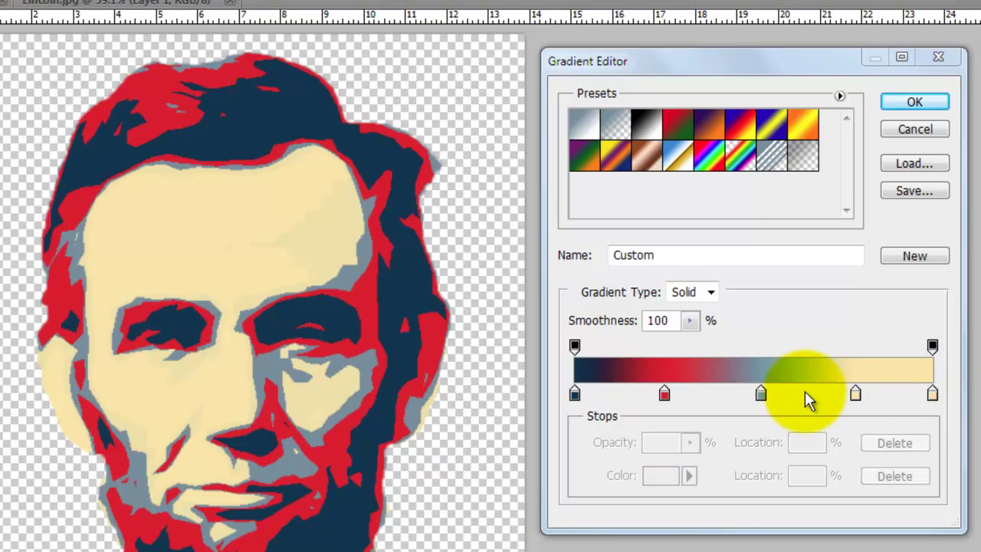
- Set the slate blue stop's location to 50% and the inner cream stop's location to 75%, and accept the gradient
left_click(758, 393)
double_click(804, 474)
type("50")
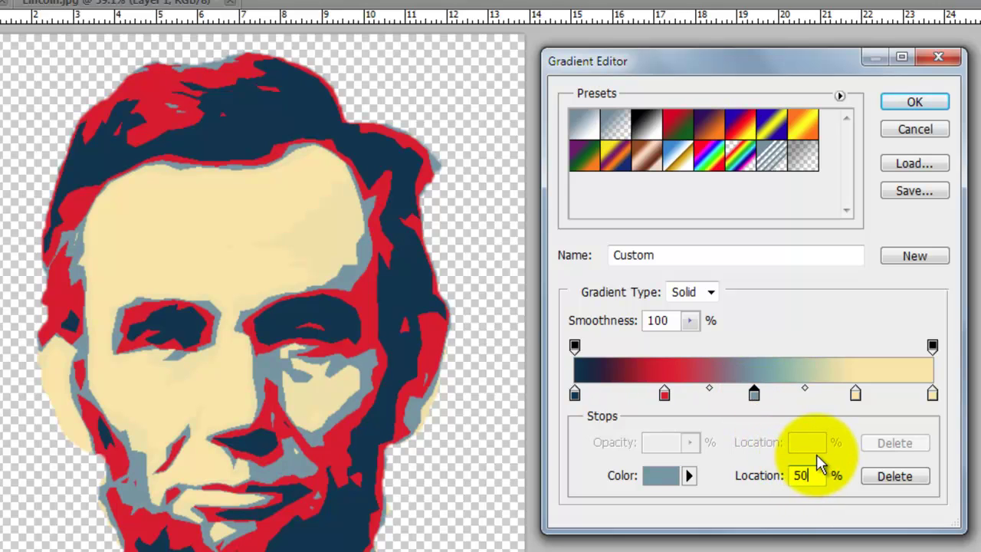
left_click(855, 394)
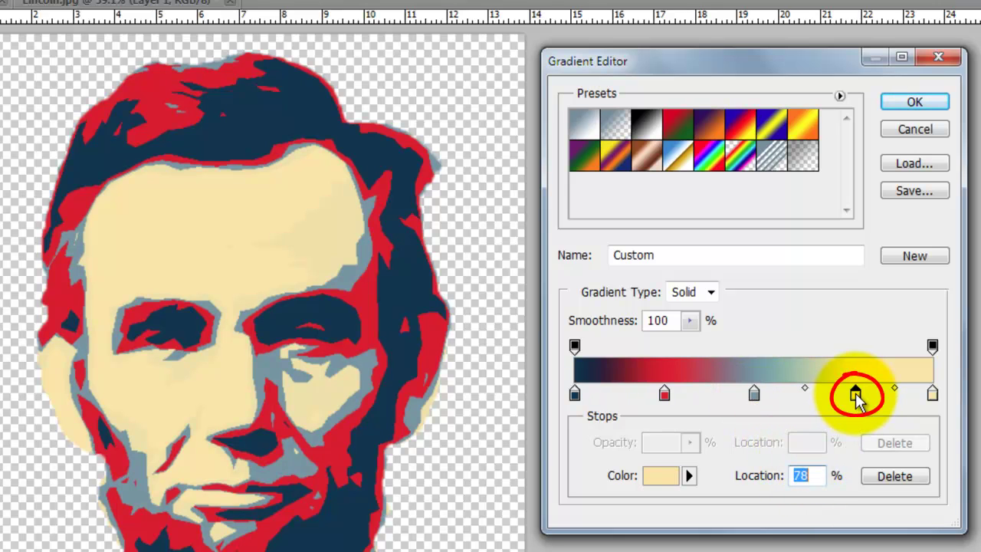
type("75")
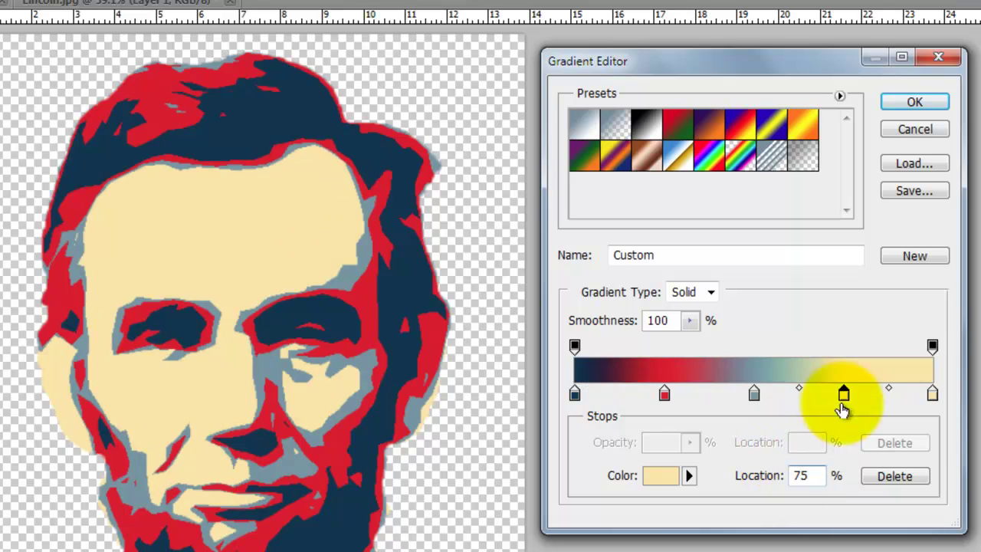
left_click(915, 102)
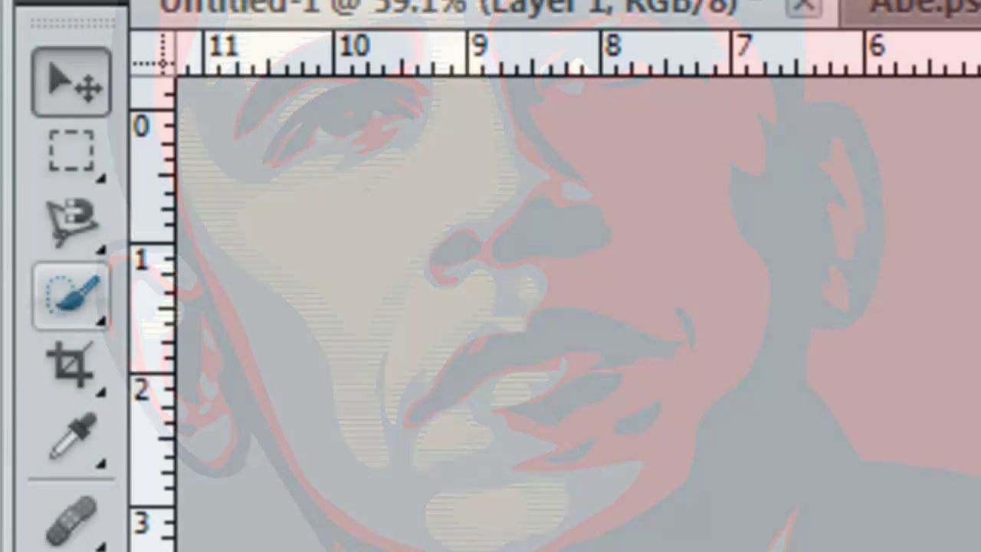
- Select the light grey shadow tone on Lincoln's forehead with the Magic Wand tool
left_click(82, 304)
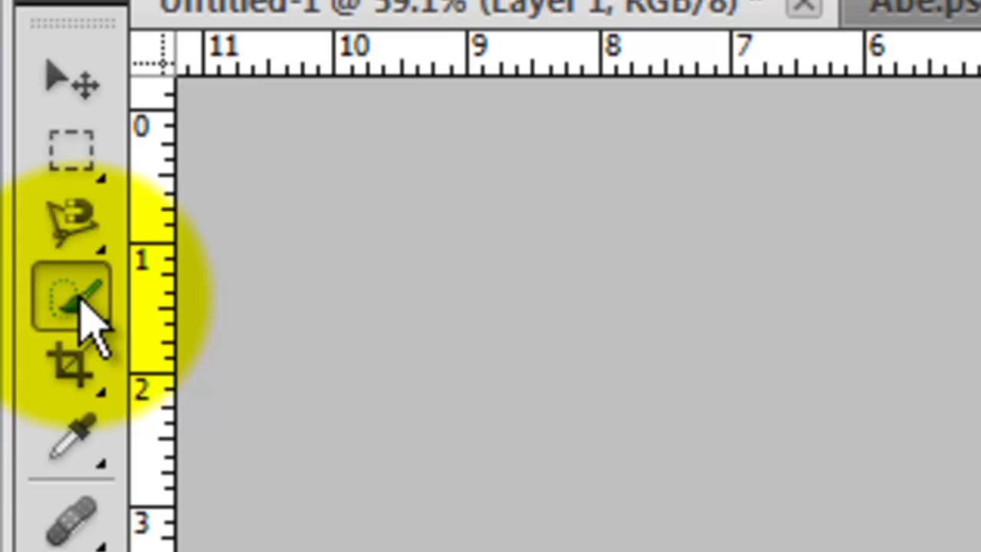
left_click_drag(92, 321, 306, 363)
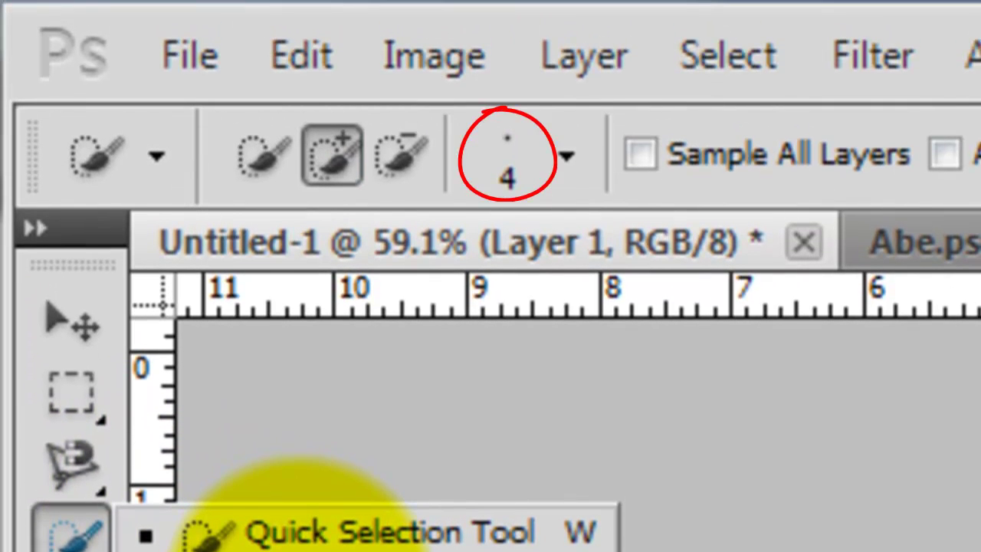
left_click_drag(298, 545, 299, 546)
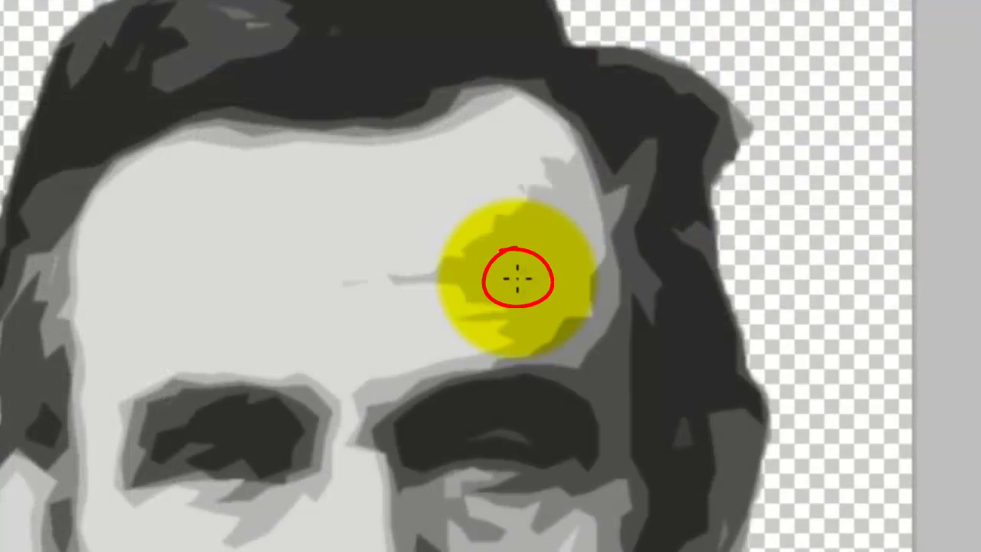
left_click(517, 278)
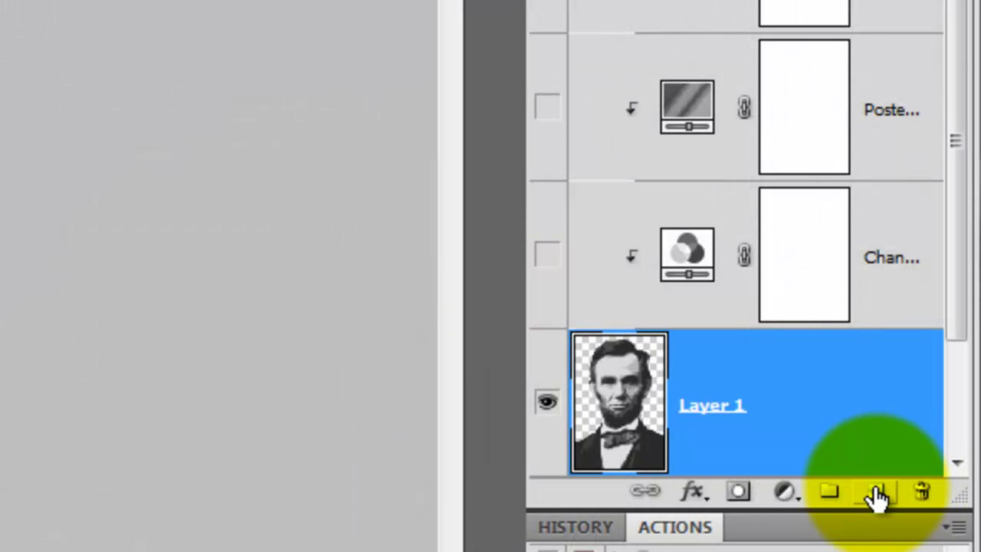
- Add a new layer directly above Layer 1 and release it from the clipping mask
left_click(876, 493)
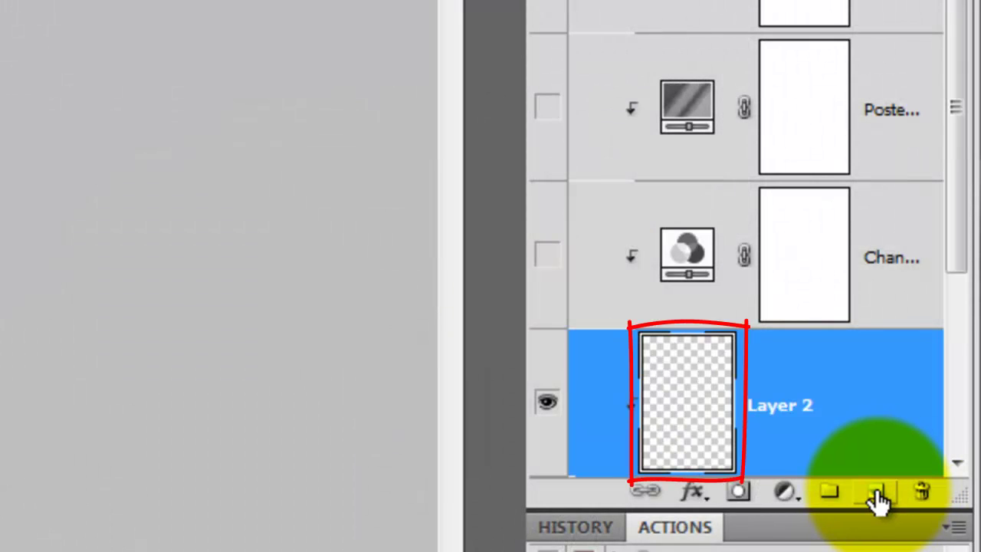
left_click_drag(952, 164, 733, 277)
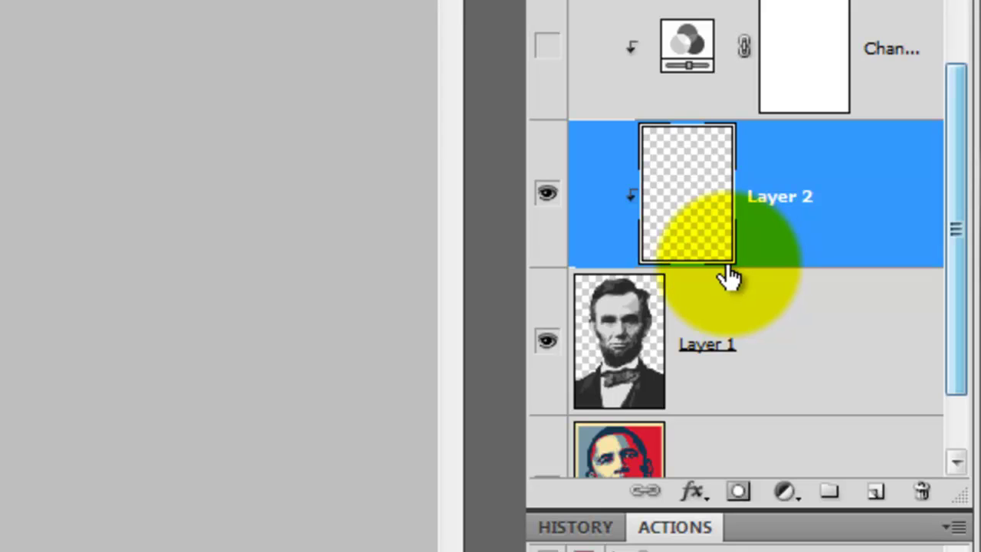
left_click(730, 269, "alt")
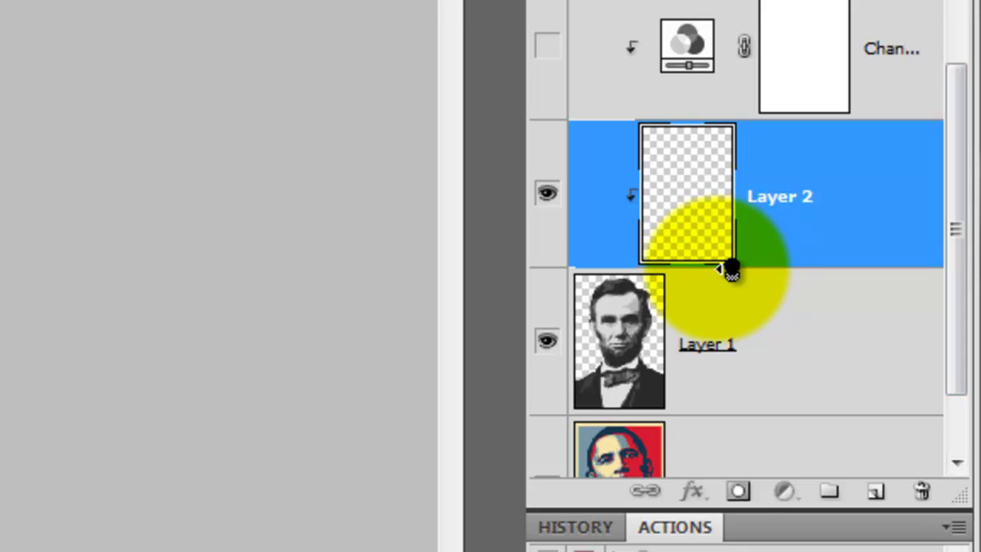
left_click(731, 270, "alt")
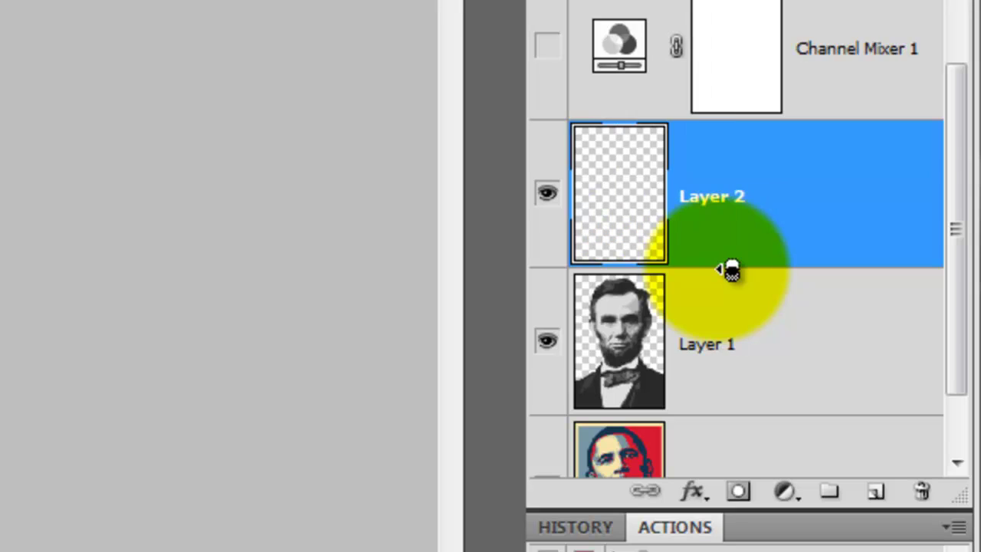
- Mask Layer 2 with the active selection and make the Channel Mixer, Posterize and Gradient Map layers visible
left_click(739, 493)
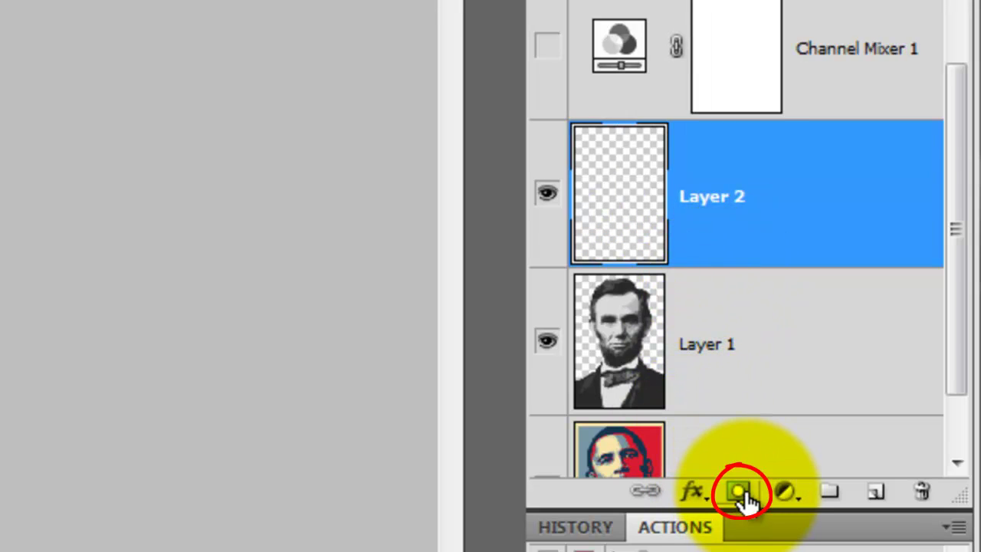
left_click(740, 492)
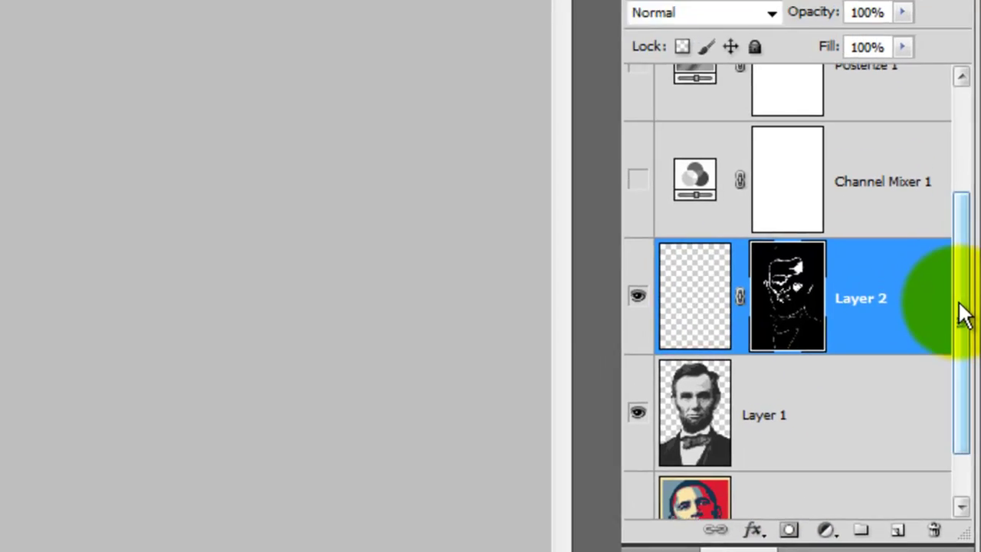
scroll(957, 115, "up", 3)
left_click(657, 373)
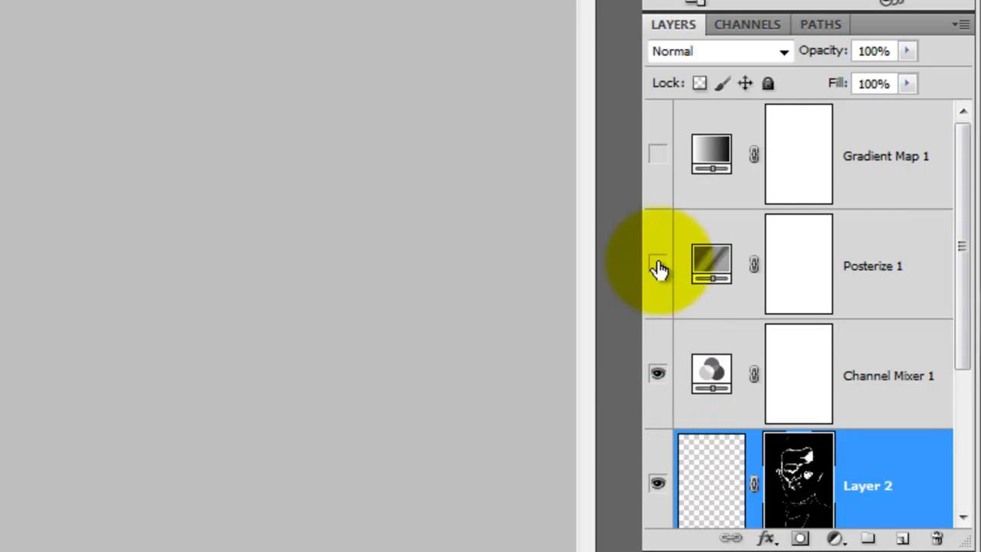
left_click(658, 263)
left_click(657, 156)
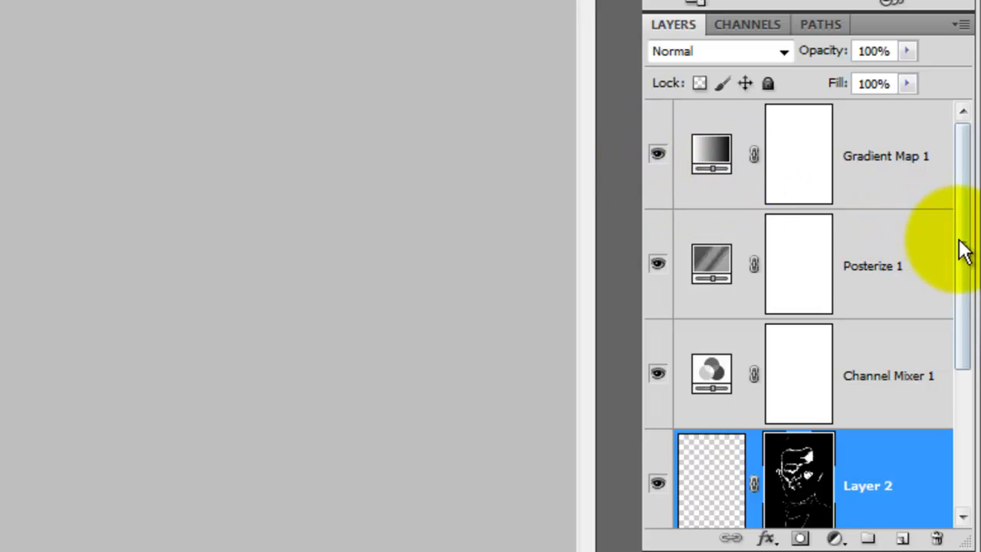
- Set the foreground colour to a grey with 50% brightness and fill Layer 2's image content with it
left_click_drag(963, 252, 967, 331)
left_click(712, 337)
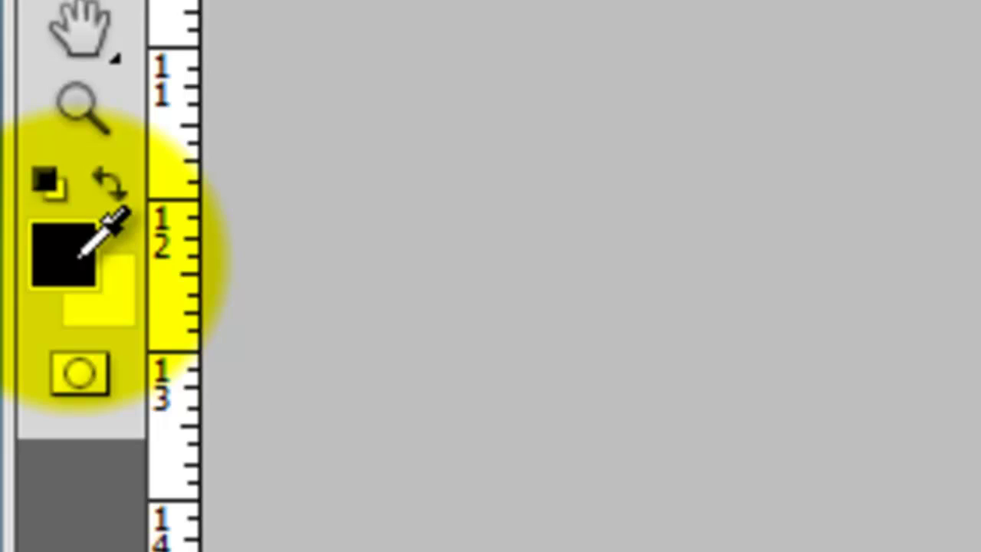
left_click(80, 254)
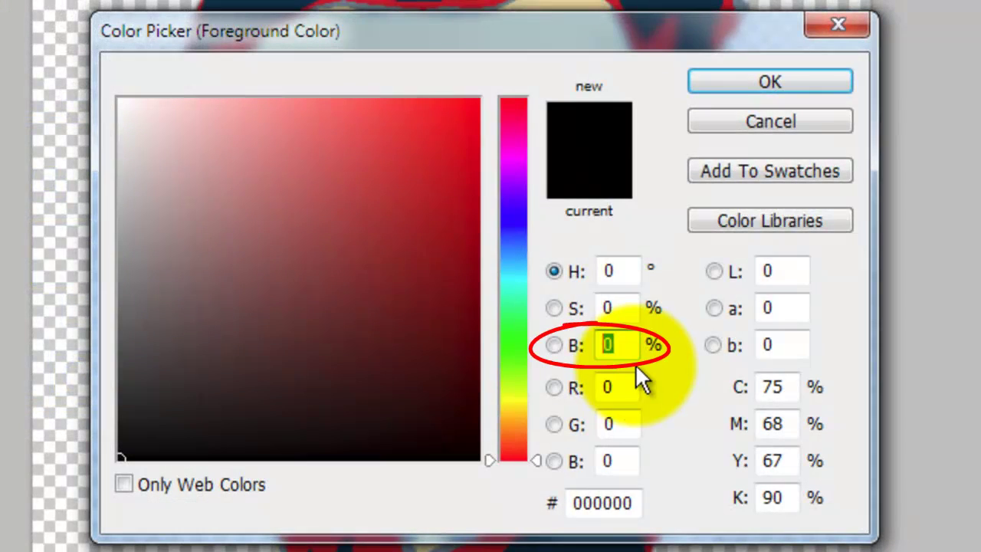
type("50")
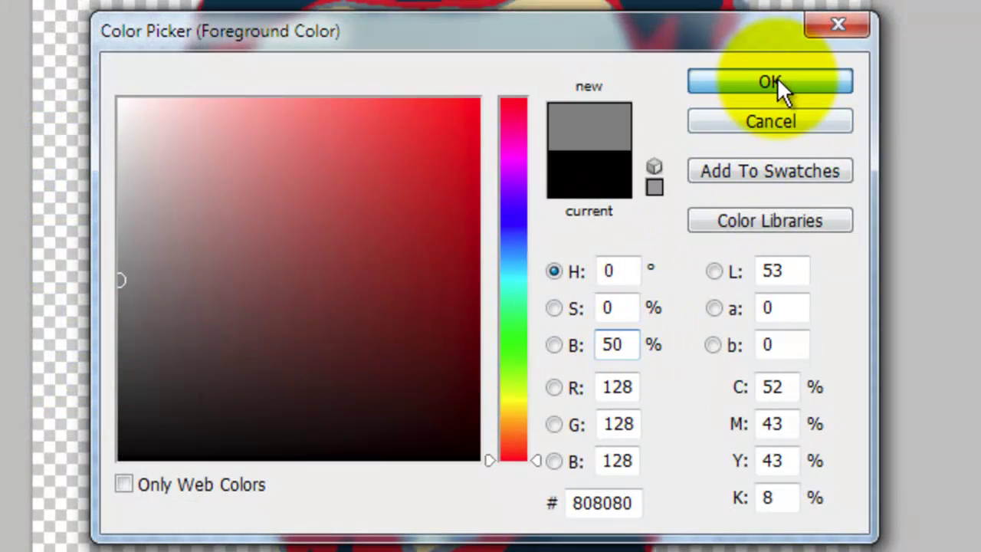
left_click(770, 82)
key("alt+Delete")
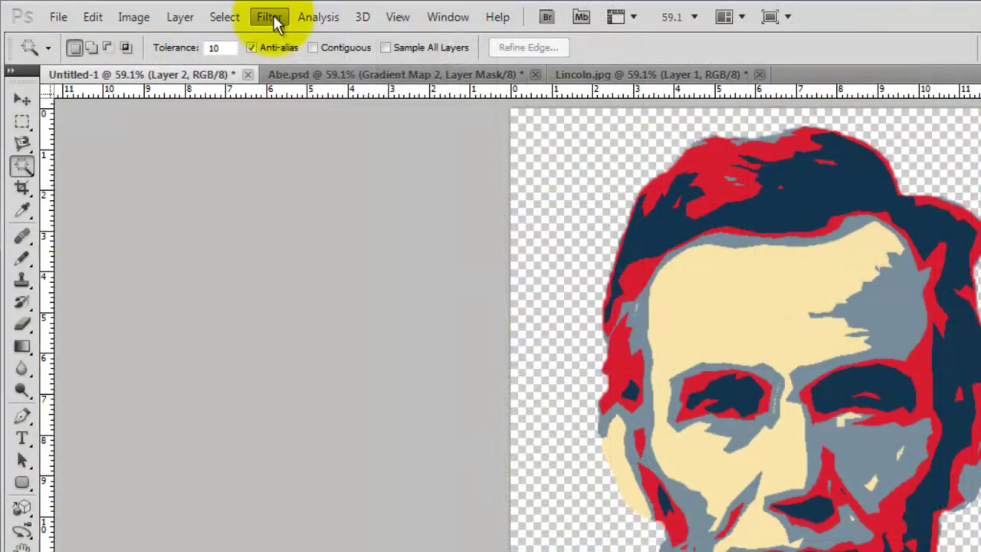
- Apply the Halftone Pattern sketch filter to Layer 2 with size 1, contrast 50 and pattern type Line
left_click(272, 18)
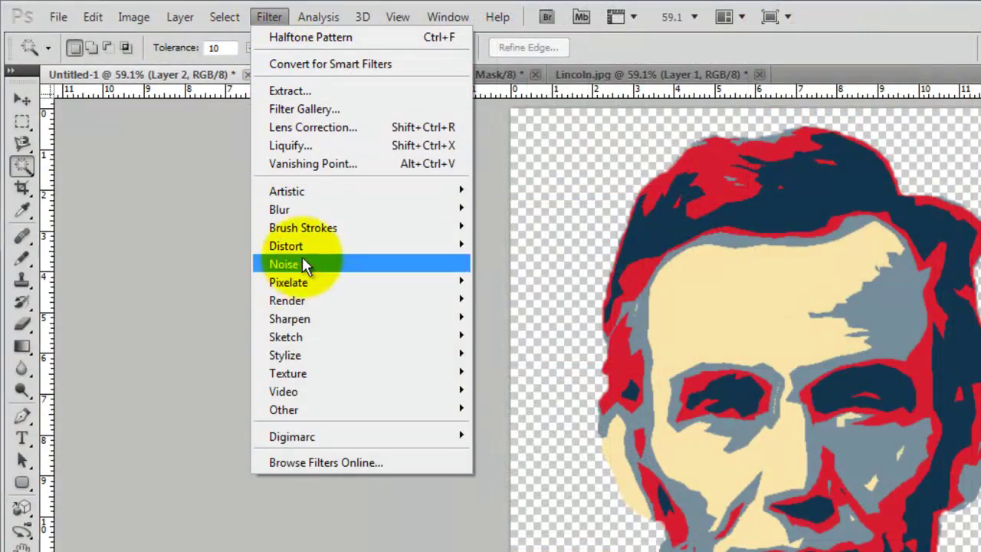
mouse_move(307, 336)
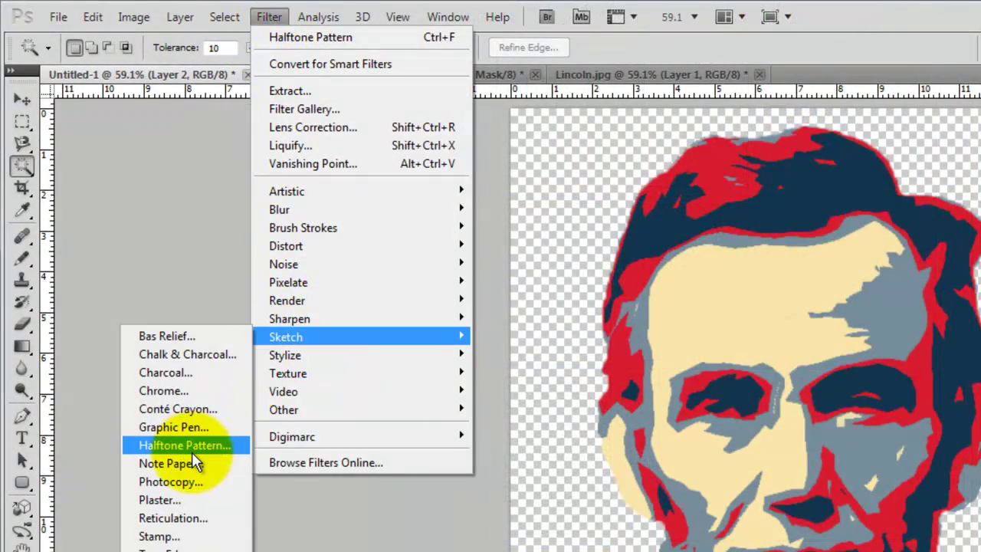
left_click(191, 448)
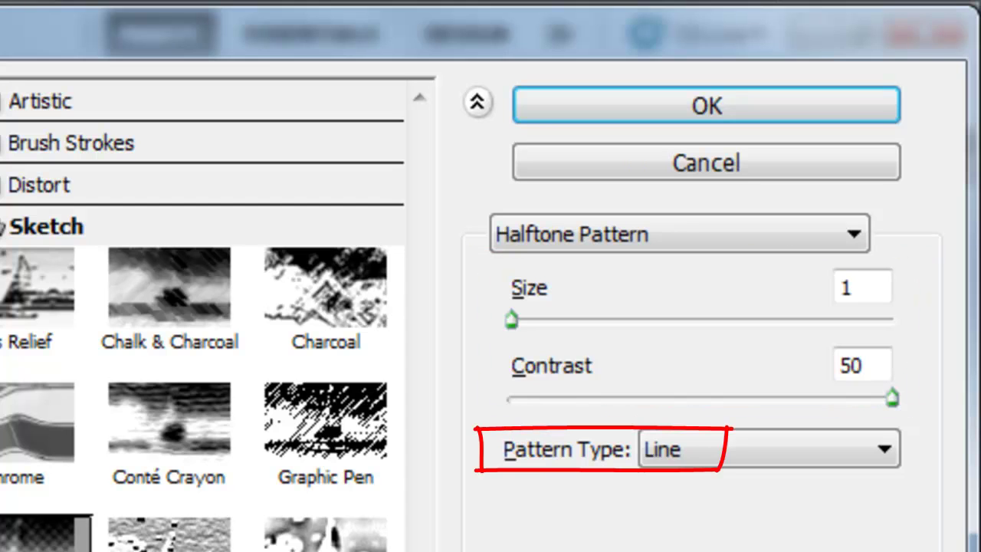
left_click(725, 118)
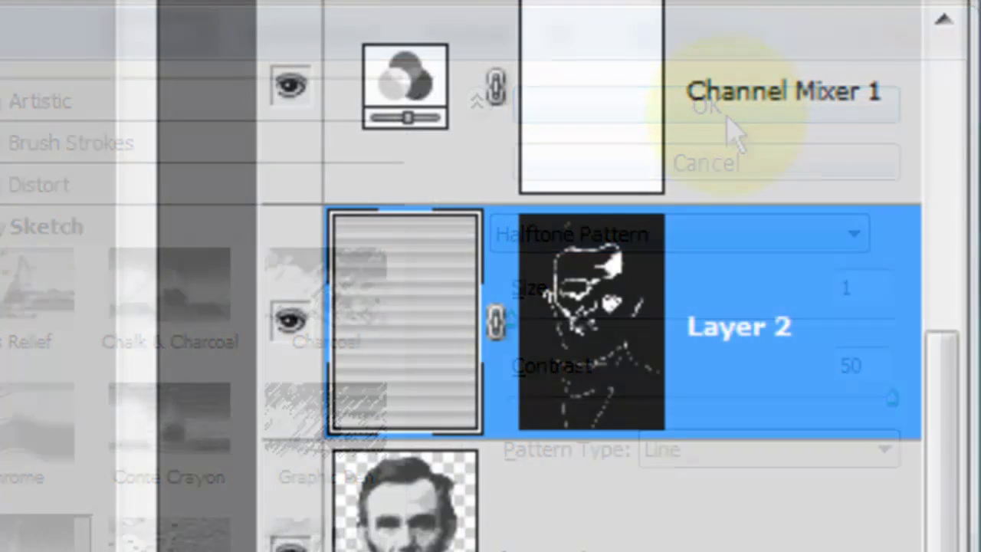
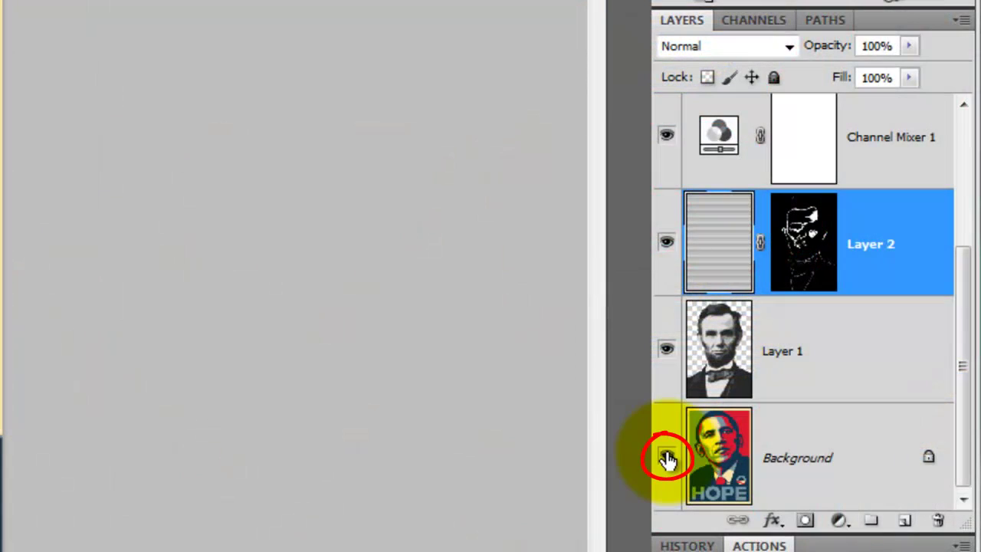
- Show only the Background layer and make a rectangular selection along the inner edge of the poster's cream border
left_click(667, 458, "alt")
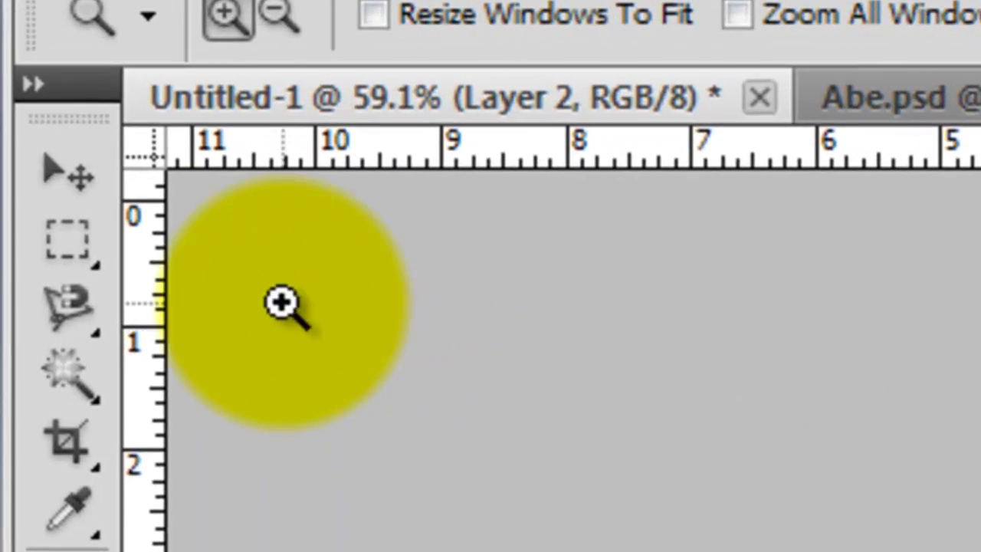
left_click(11, 64)
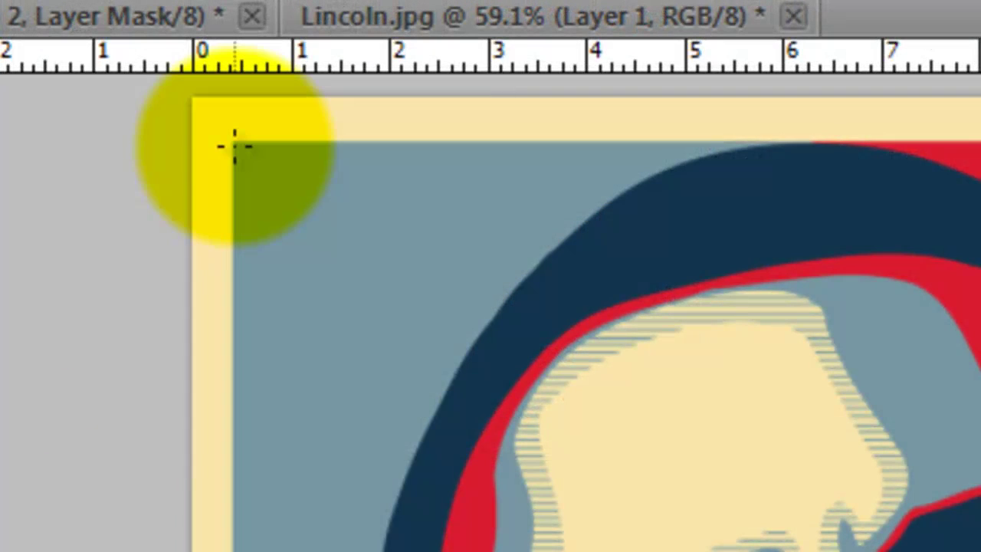
left_click_drag(234, 139, 980, 551)
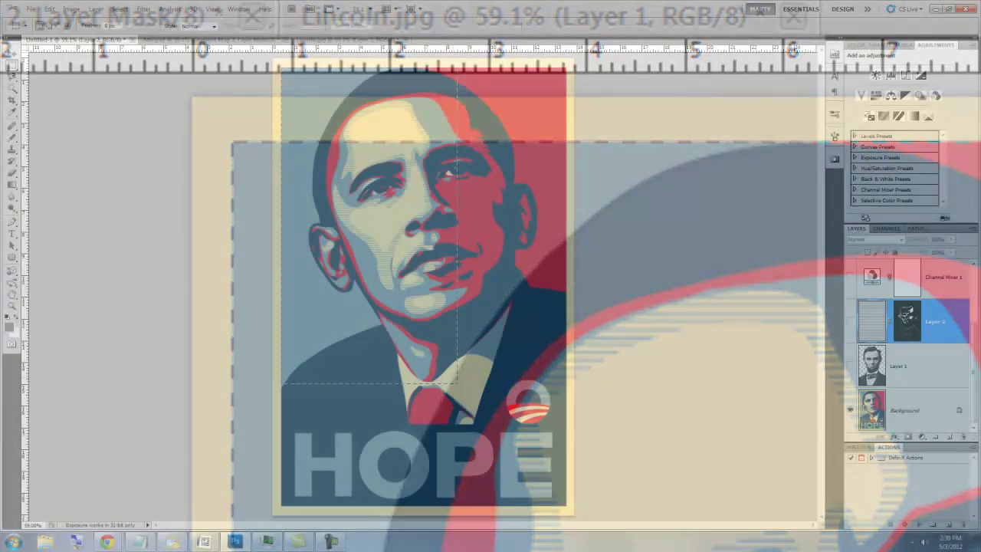
left_click_drag(457, 383, 565, 503)
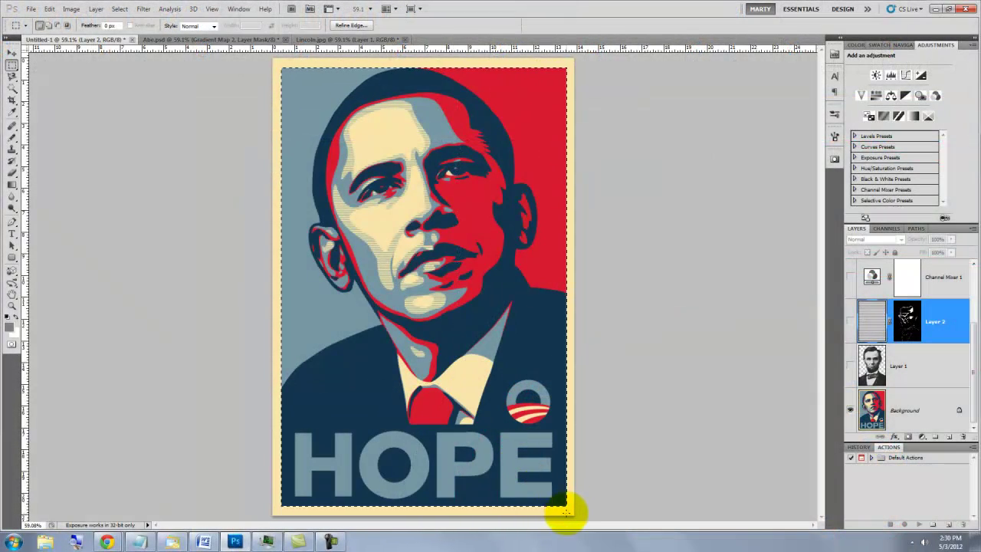
- Use Quick Mask to remove the area above the HOPE band from the selection, leaving only that band selected
key("q")
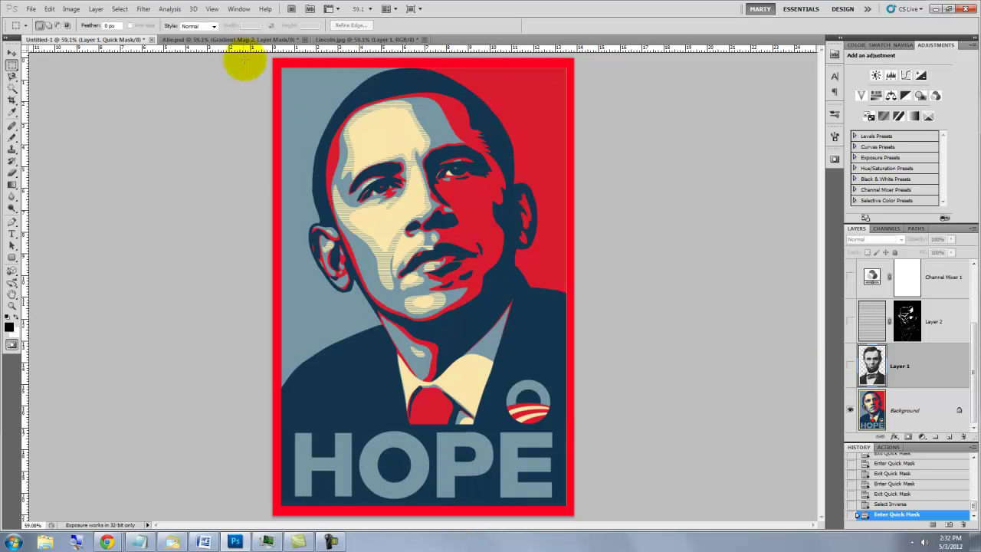
left_click_drag(245, 61, 662, 423)
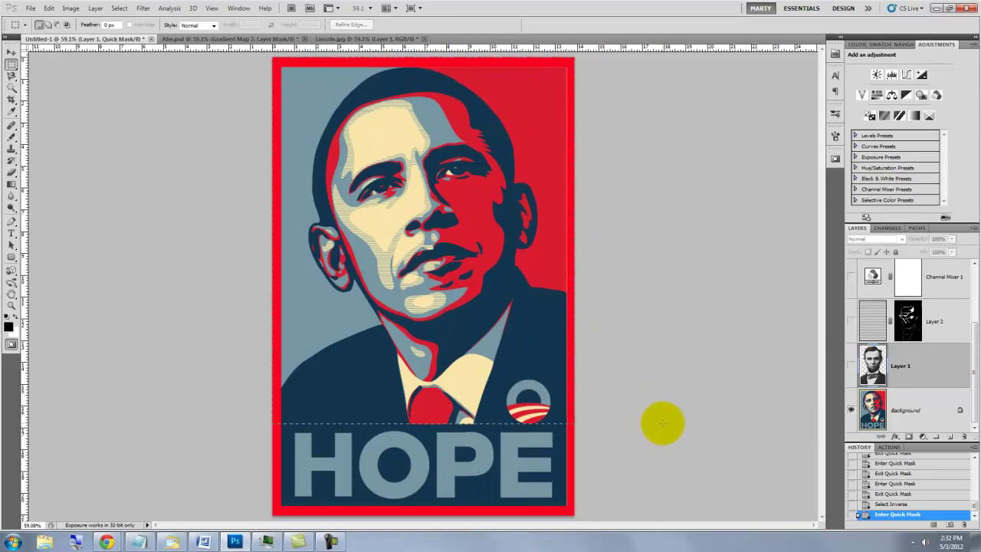
key("alt+Delete")
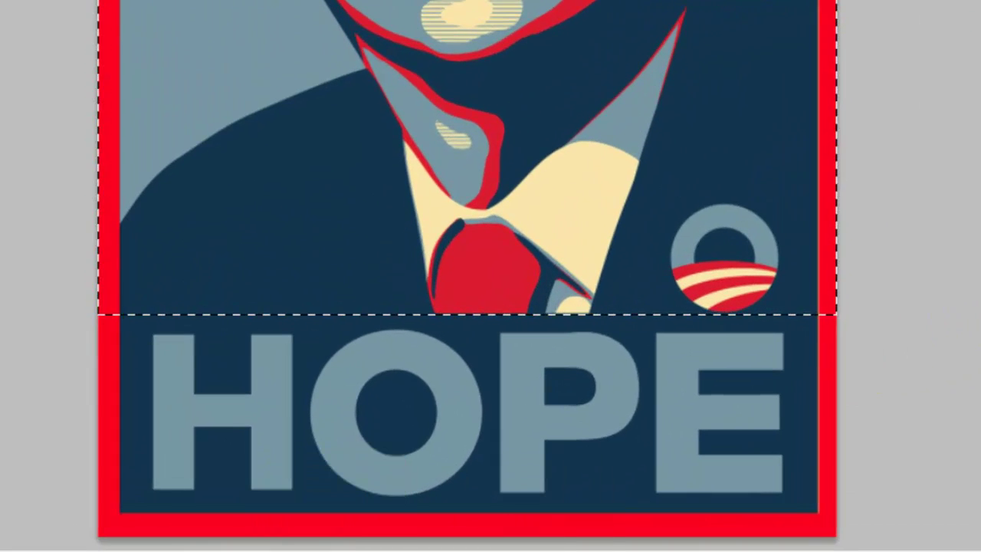
key("q")
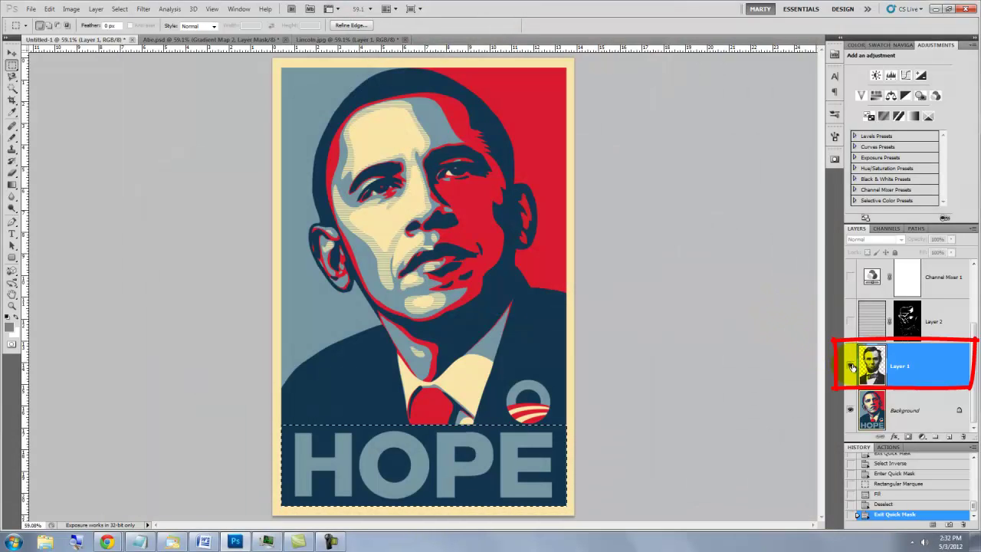
- Make Layer 1 visible and fill the selected lower band with the dark grey sampled from Lincoln's jacket
left_click(849, 366)
key("i")
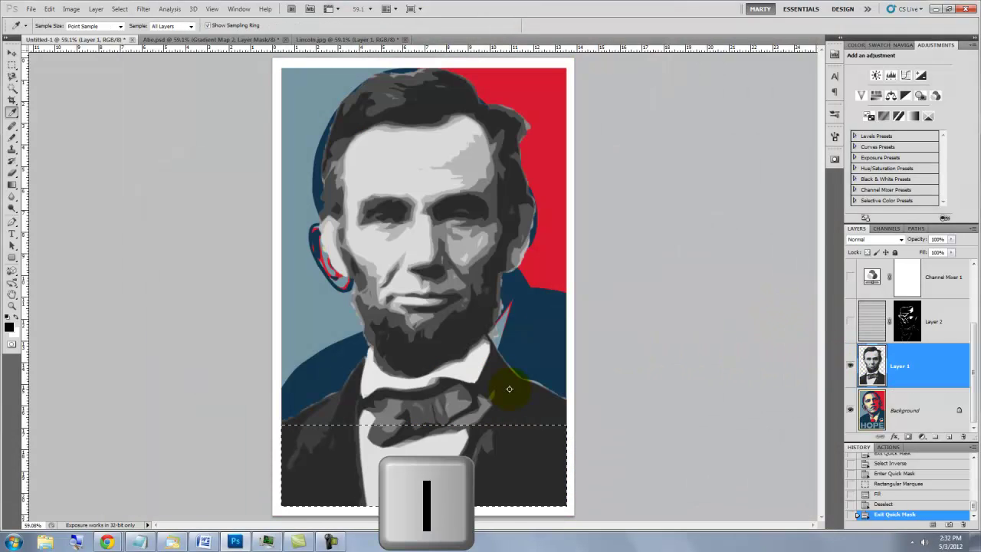
left_click(507, 390)
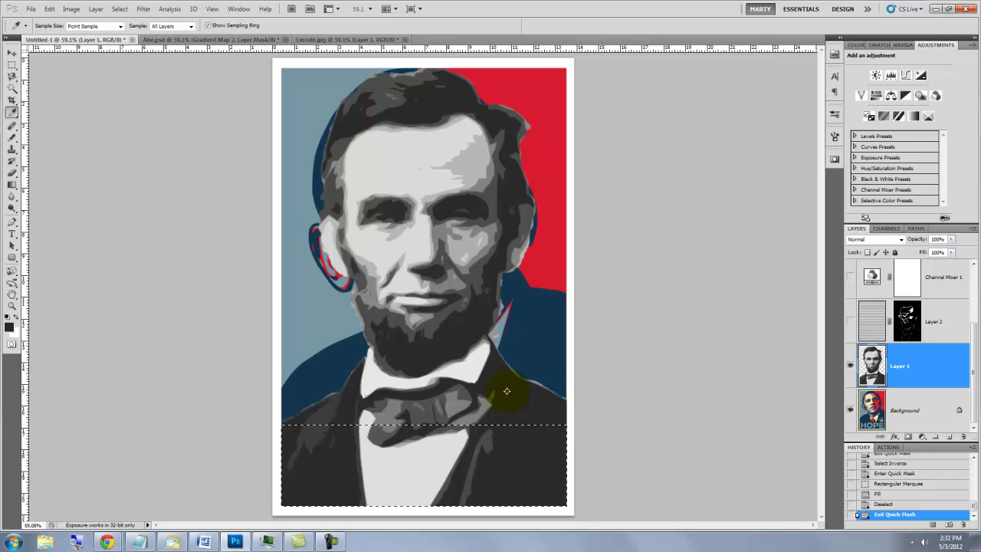
key("alt+Delete")
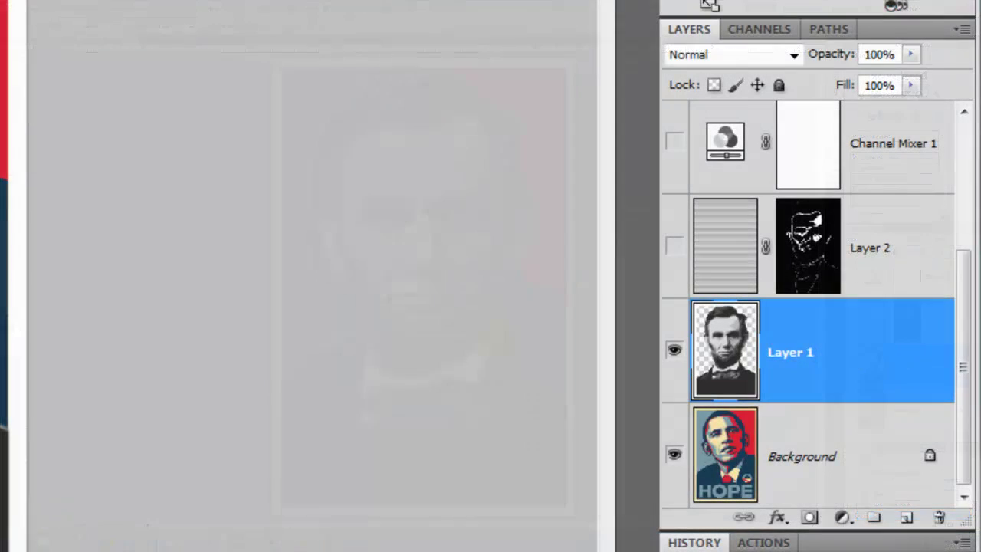
- Hide the Background layer and make Layer 2, Channel Mixer 1, Posterize 1 and Gradient Map 1 visible
left_click(848, 410)
scroll(963, 280, "up", 2)
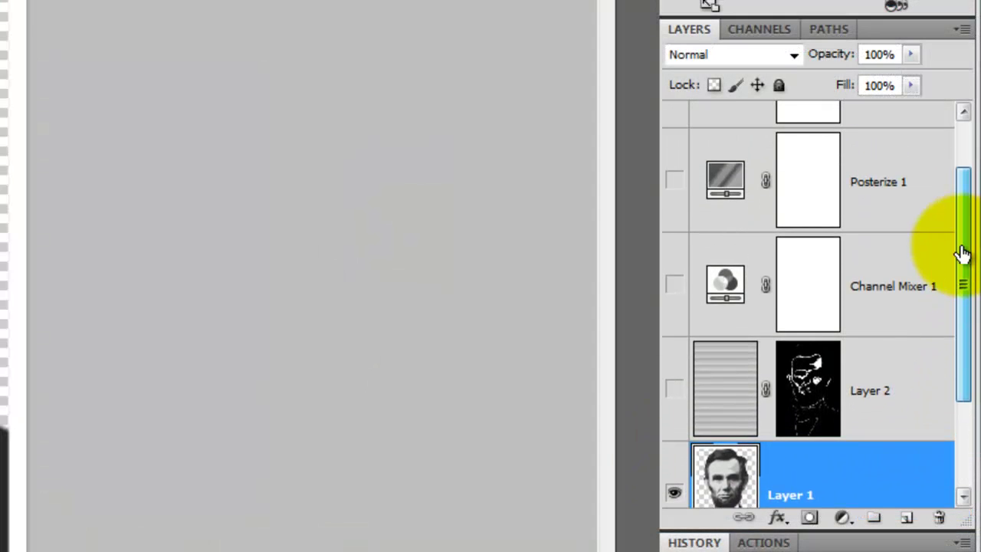
left_click(674, 386)
left_click(674, 285)
left_click(674, 184)
left_click_drag(941, 192, 969, 131)
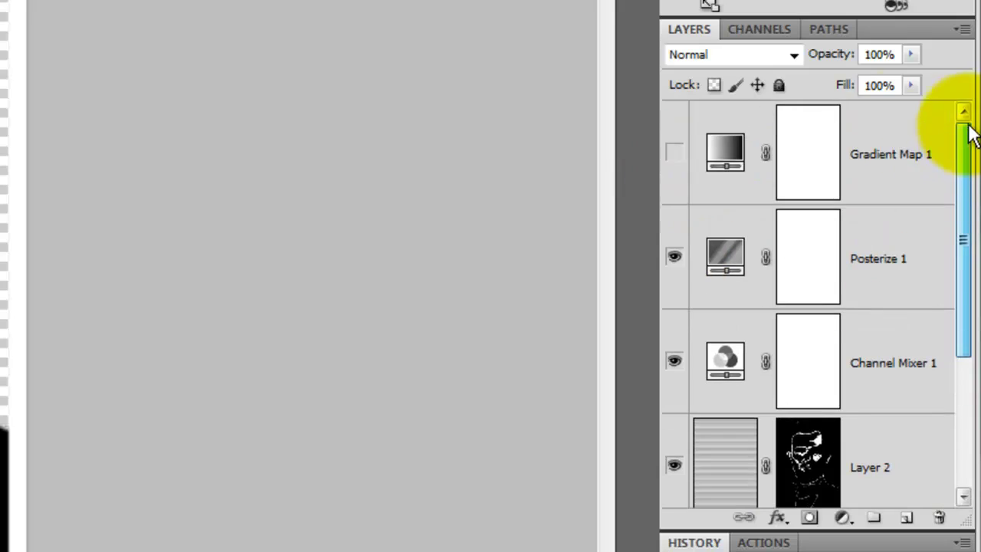
left_click(674, 151)
scroll(954, 239, "down", 5)
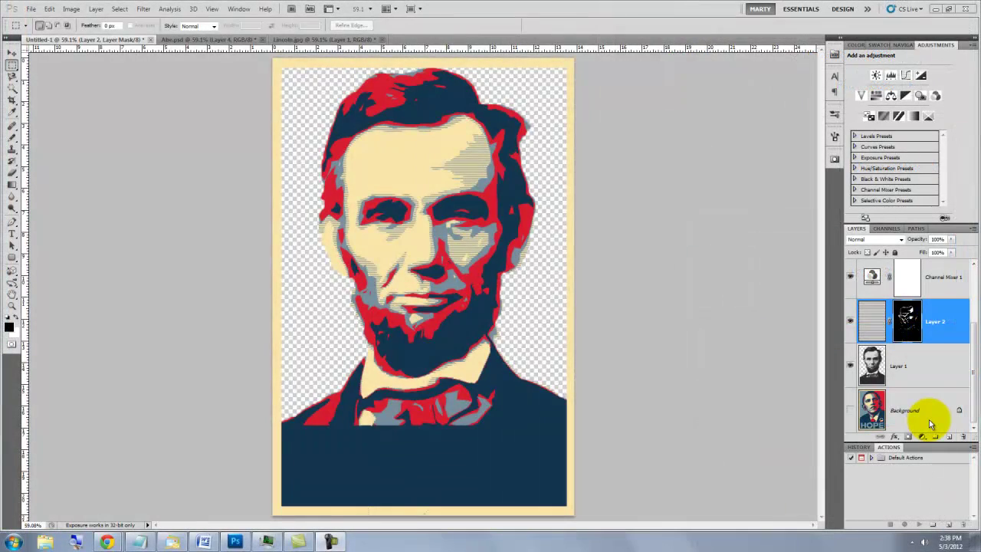
- Add a new layer directly above the Background and fill its left half with a grey of 50% brightness
left_click(928, 419)
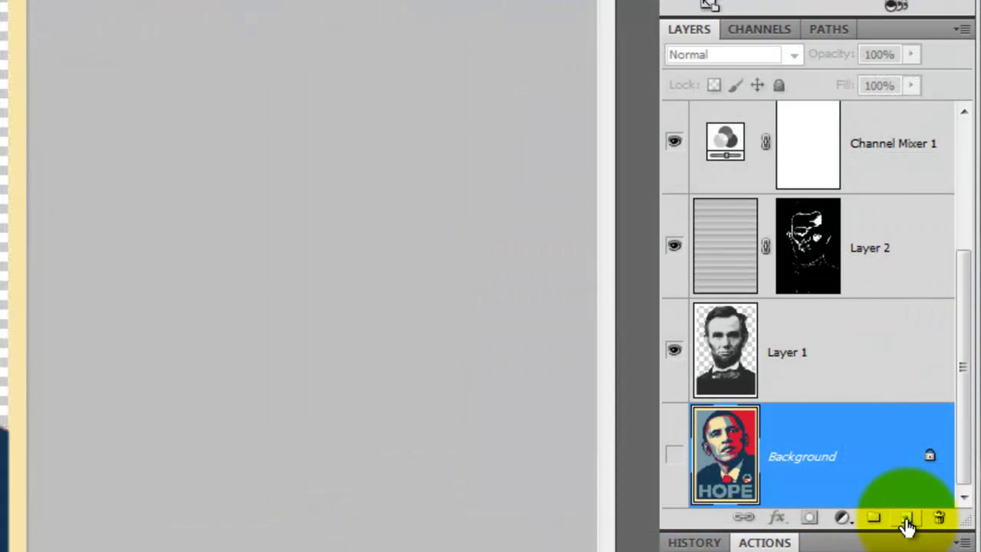
left_click(906, 520)
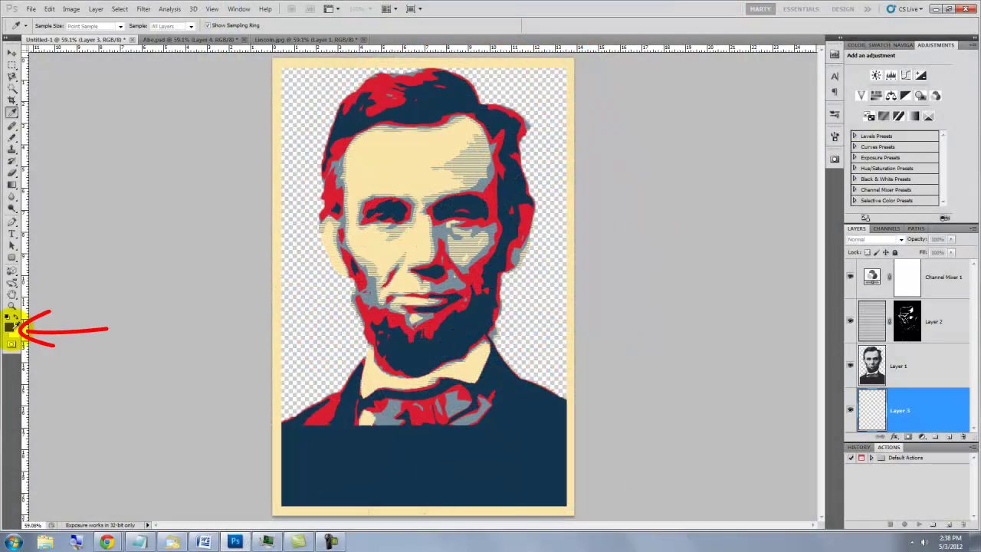
left_click(11, 324)
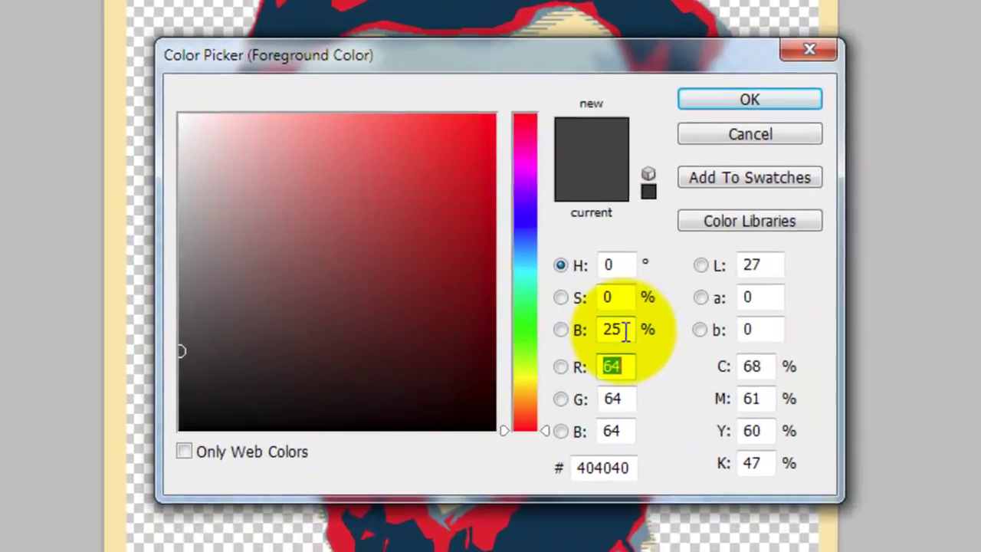
left_click(472, 245)
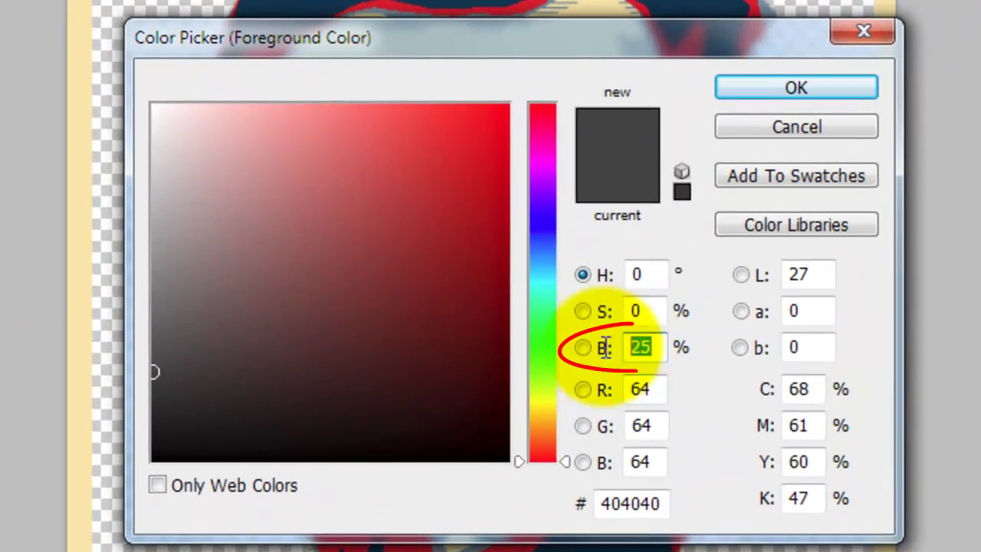
type("50")
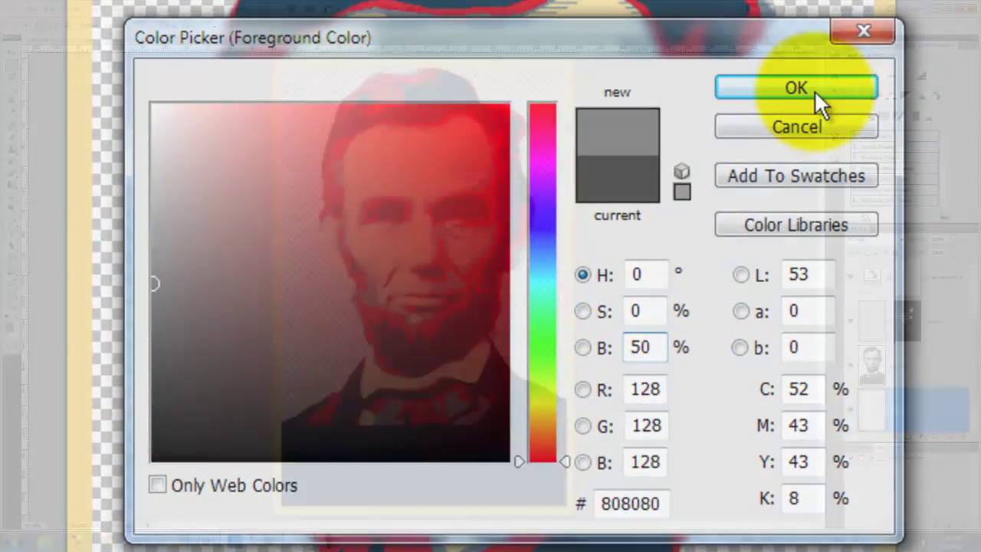
left_click(813, 90)
left_click_drag(276, 61, 426, 481)
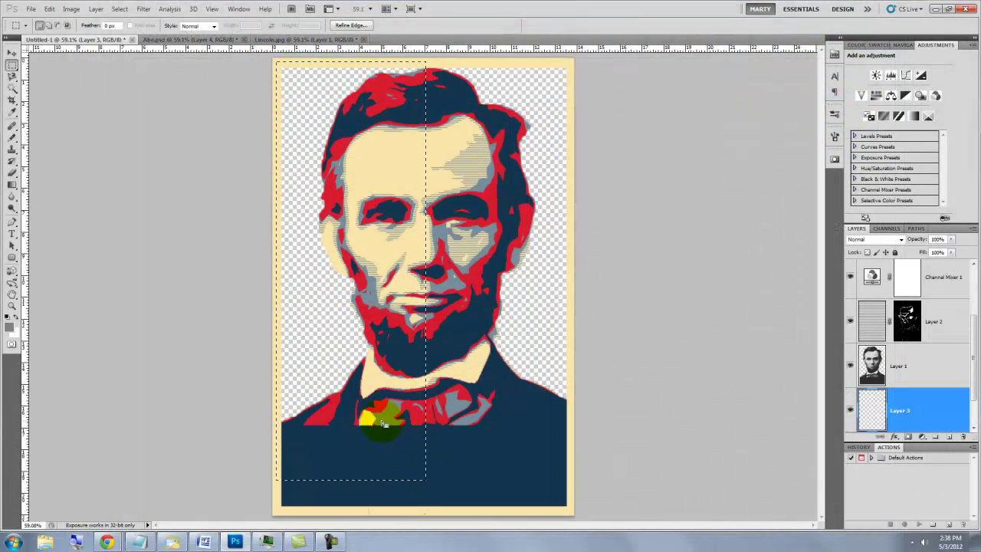
key("alt+Delete")
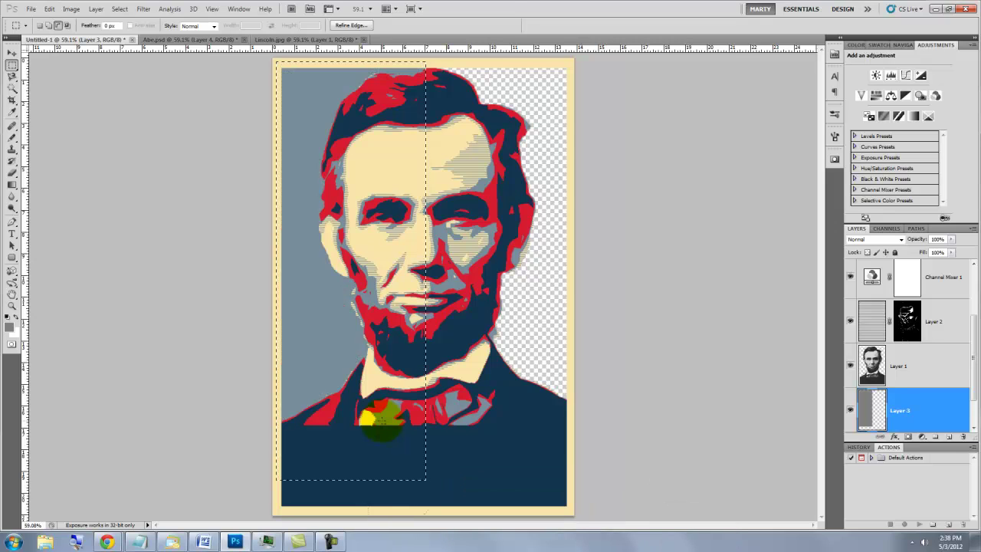
key("ctrl+Delete")
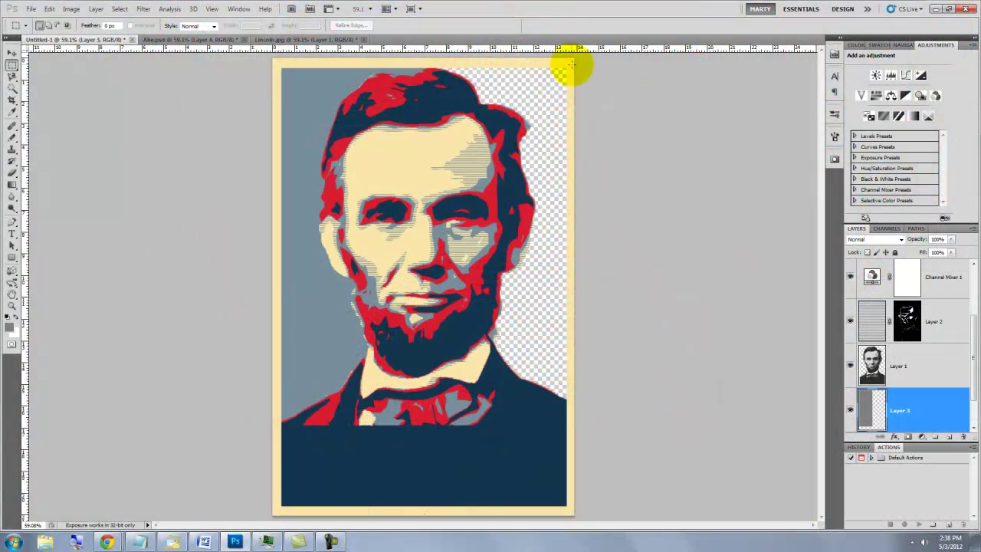
- Fill the right half of Layer 3 behind Lincoln with a grey of 25% brightness and deselect
left_click_drag(573, 63, 421, 434)
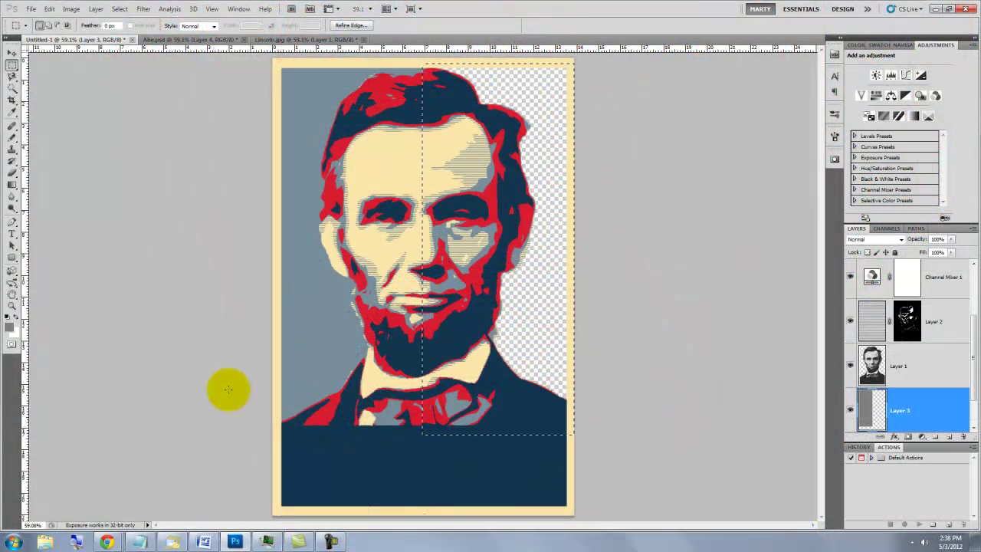
left_click(9, 326)
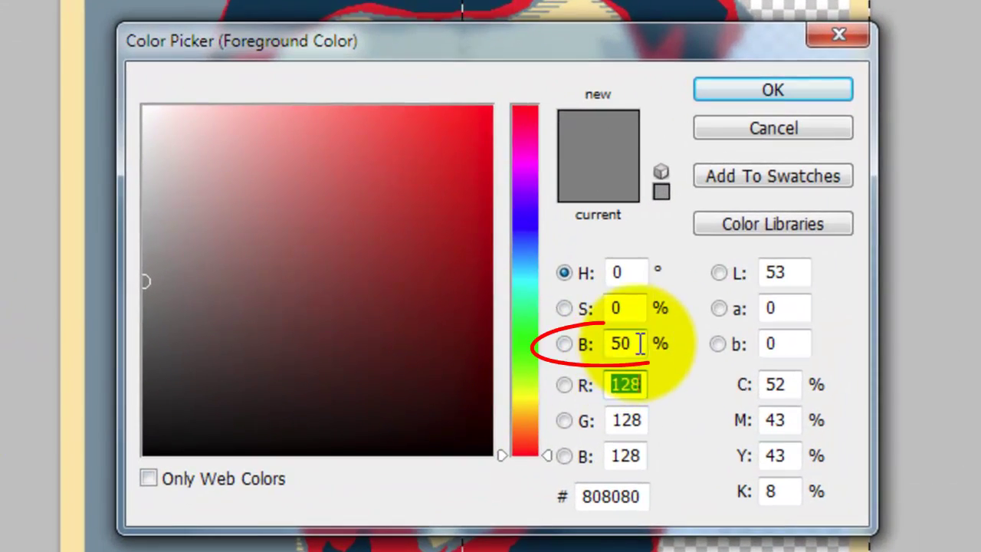
double_click(610, 335)
type("25")
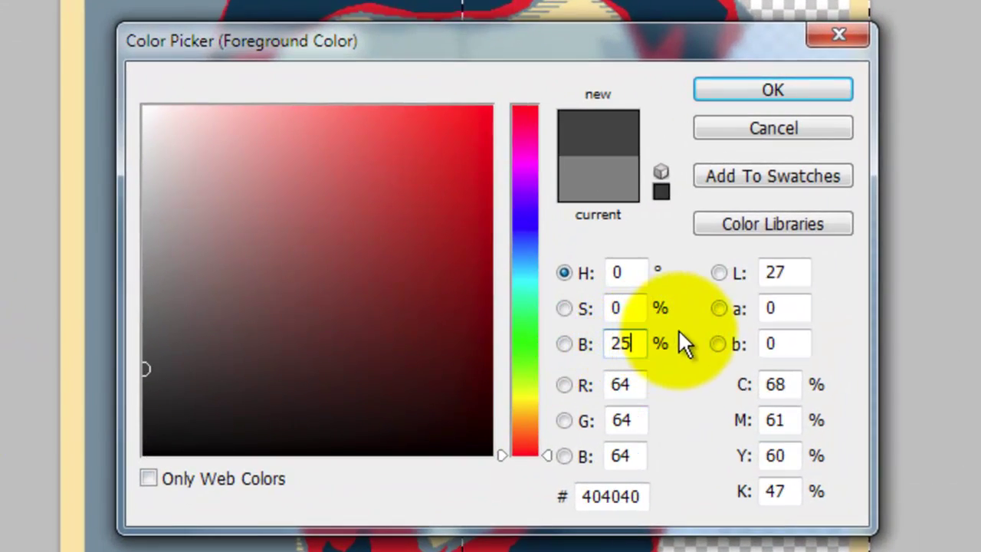
left_click(782, 101)
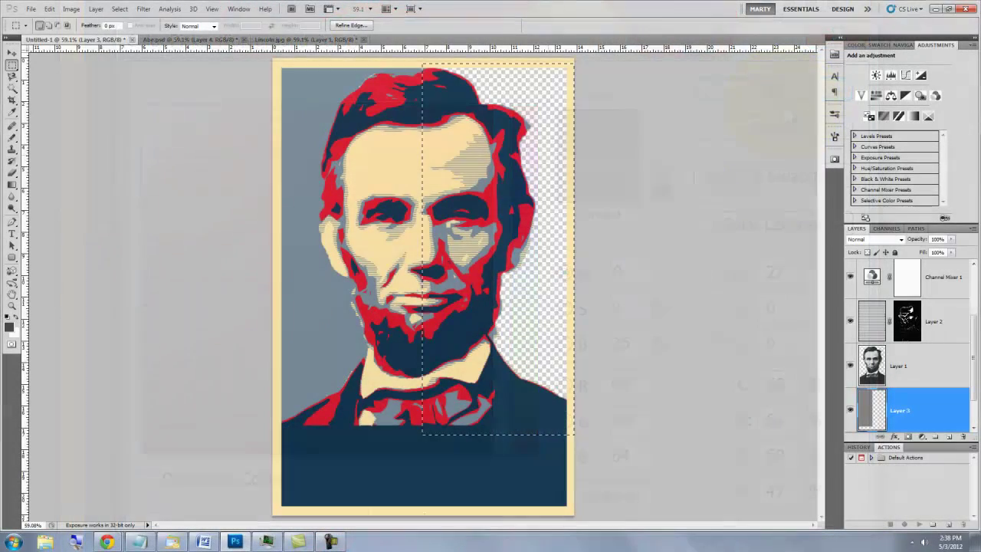
left_click(548, 155)
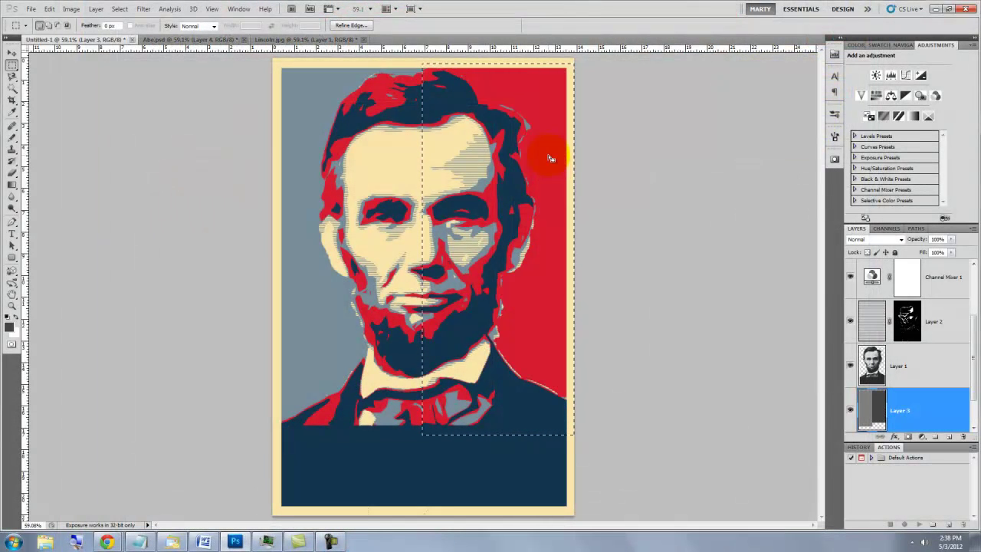
key("ctrl+d")
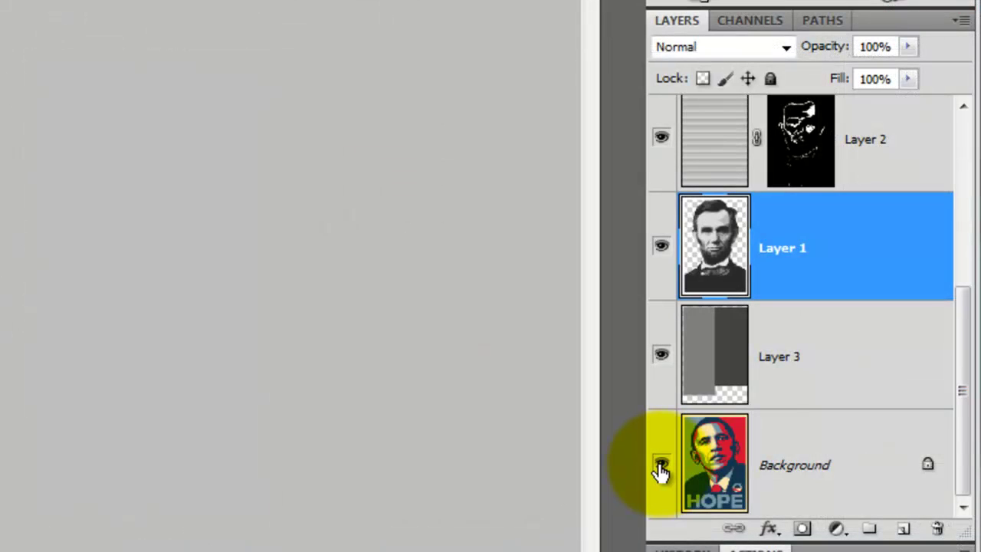
- Show only the Background layer and set the Type tool's text colour to the blue-grey sampled from the HOPE lettering (#7498a4)
left_click(661, 465, "alt")
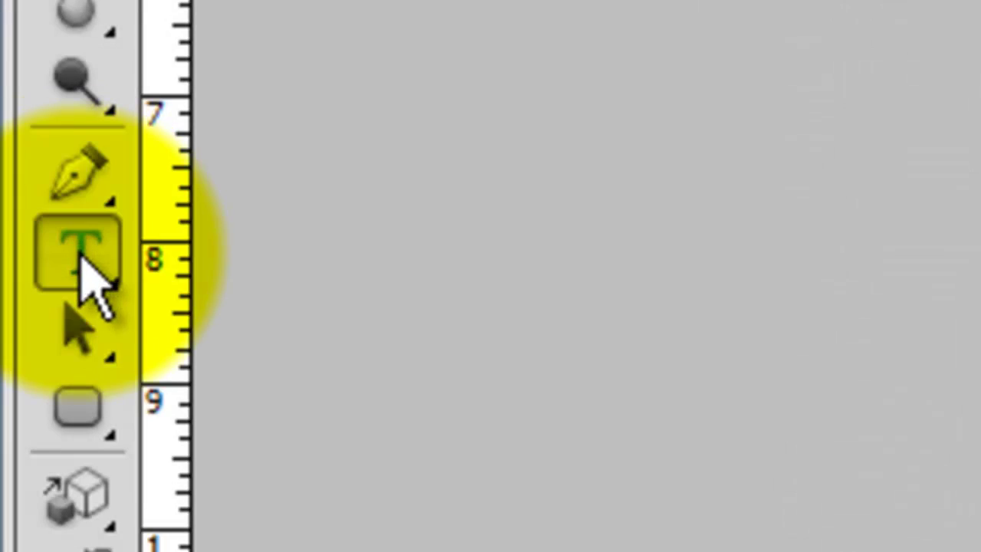
left_click(80, 254)
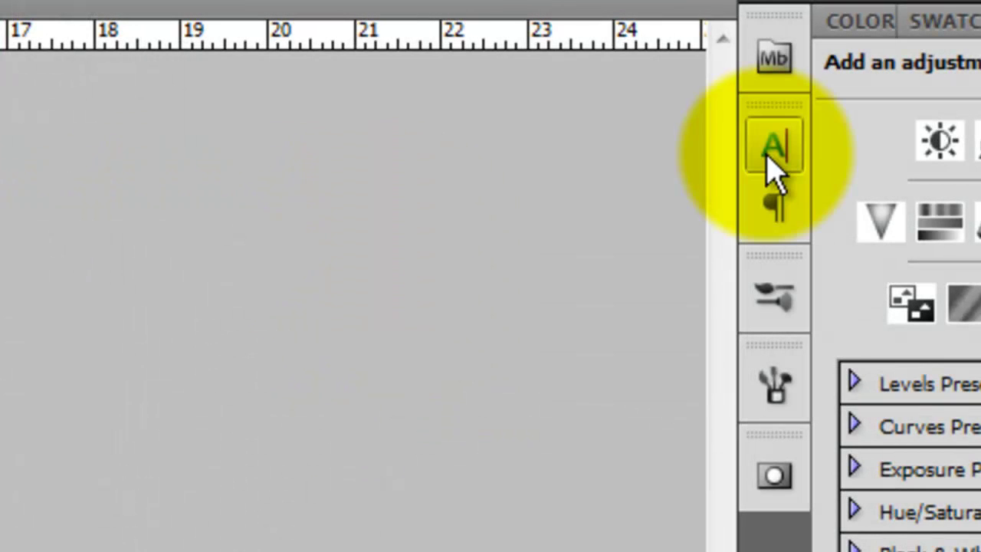
left_click(774, 153)
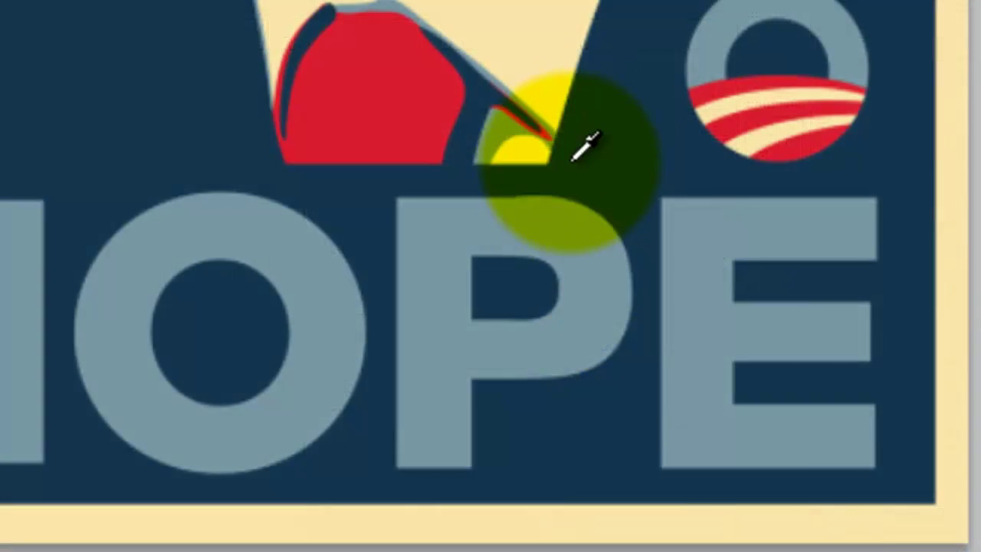
left_click(556, 230)
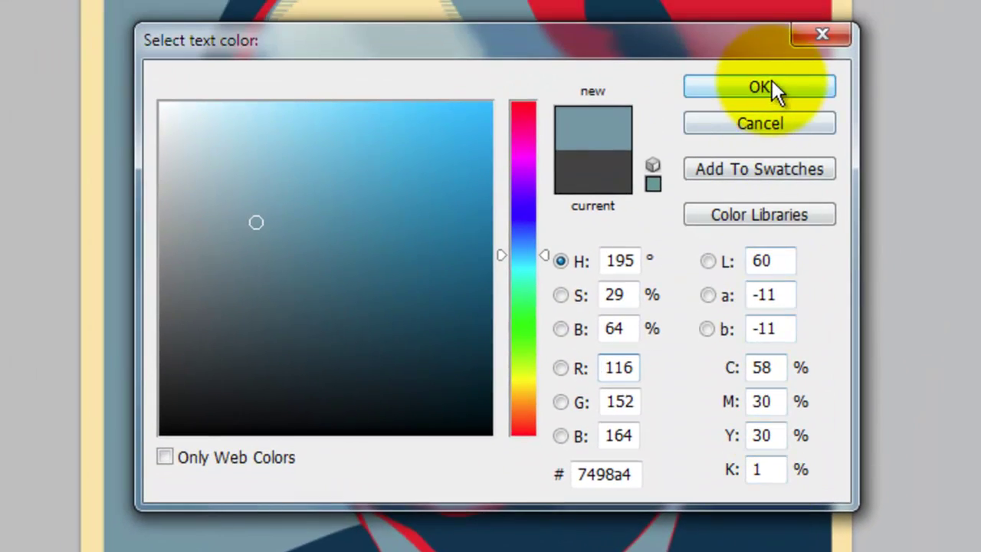
left_click(772, 84)
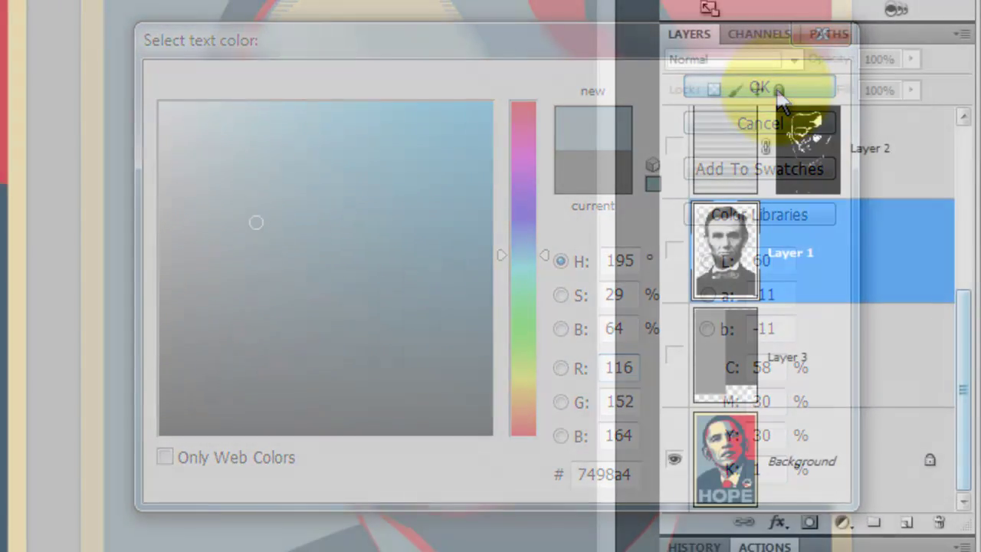
- Add the lettering ABE above the Gradient Map 1 layer and position it over the HOPE lettering in the lower band
scroll(963, 281, "up", 5)
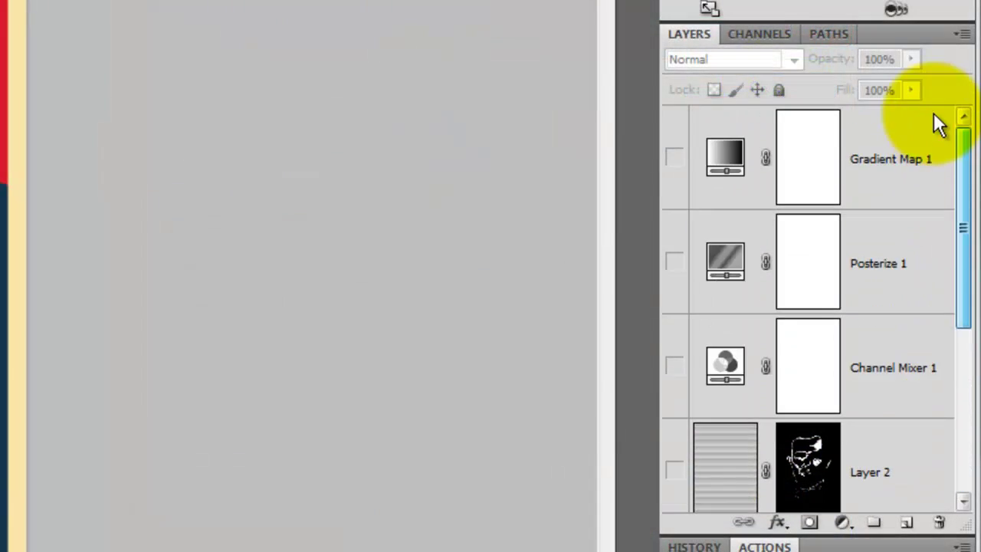
left_click(730, 130)
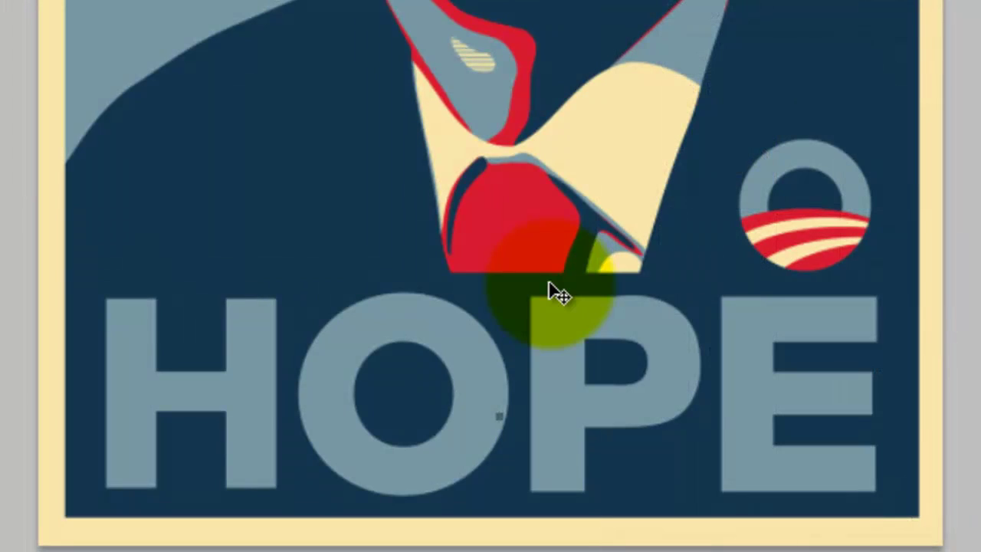
left_click_drag(545, 281, 549, 284)
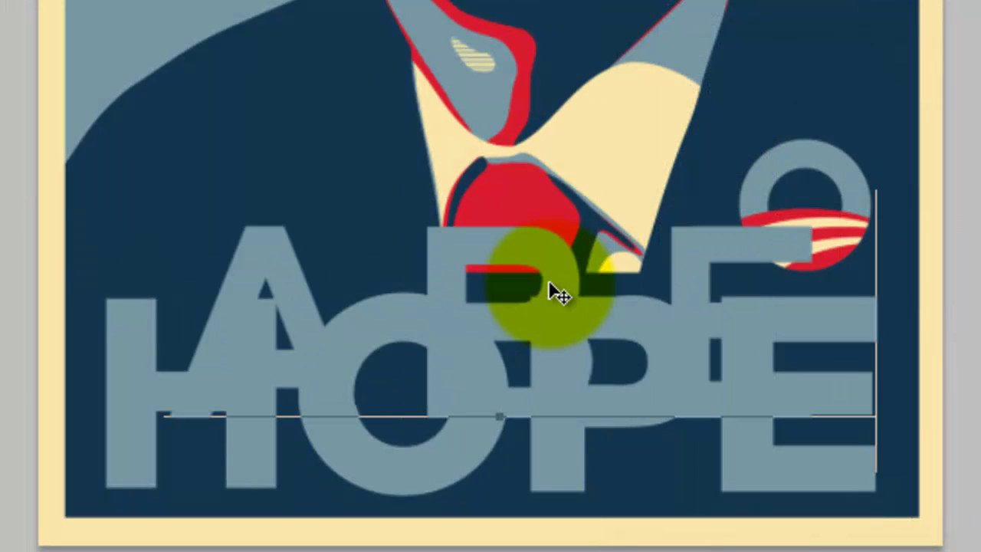
left_click_drag(548, 280, 499, 354)
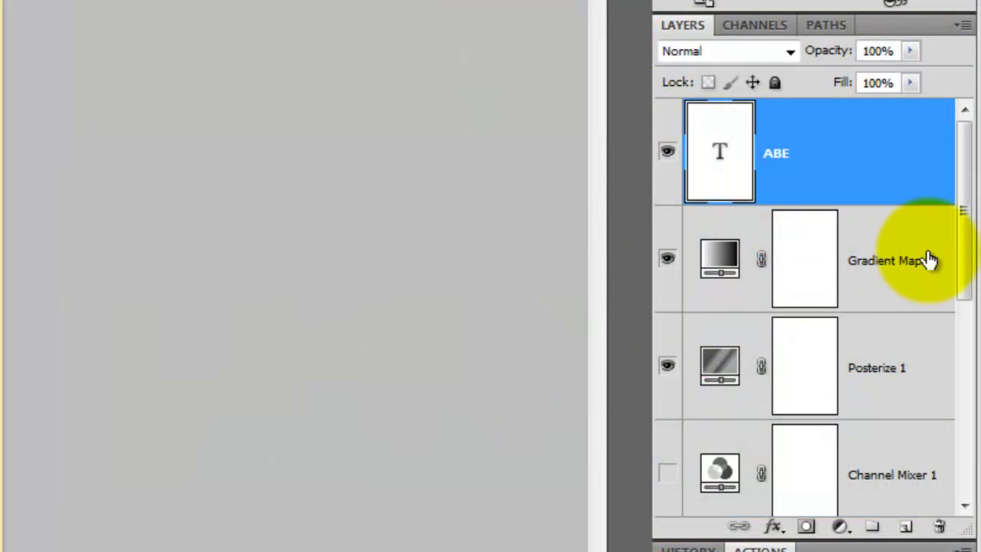
- Make Gradient Map 1, Posterize 1, Channel Mixer 1, Layer 2, Layer 1 and Layer 3 visible
scroll(939, 284, "down", 3)
left_click(665, 264)
left_click(665, 372)
scroll(919, 368, "down", 2)
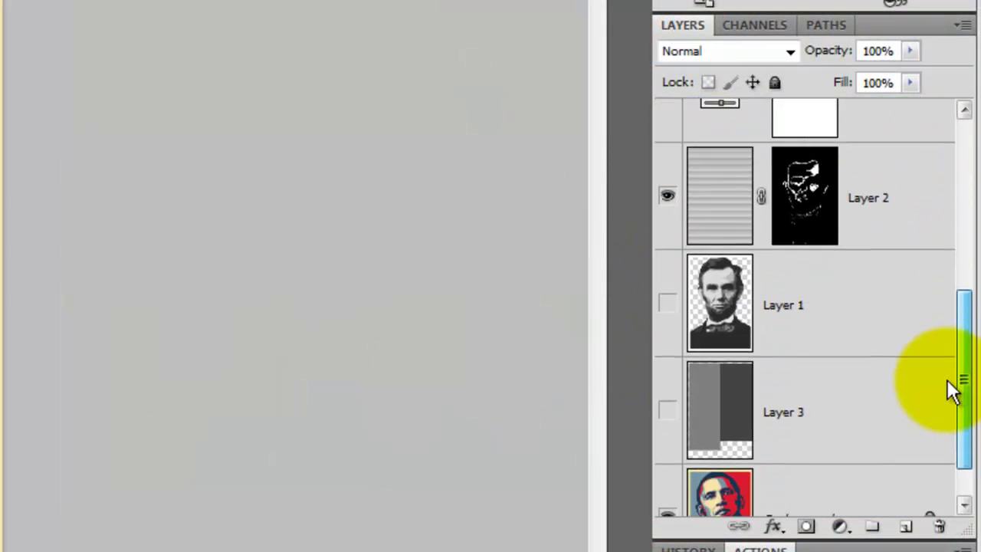
scroll(948, 383, "down", 1)
left_click(666, 249)
left_click(664, 464)
left_click(666, 352)
scroll(957, 131, "up", 5)
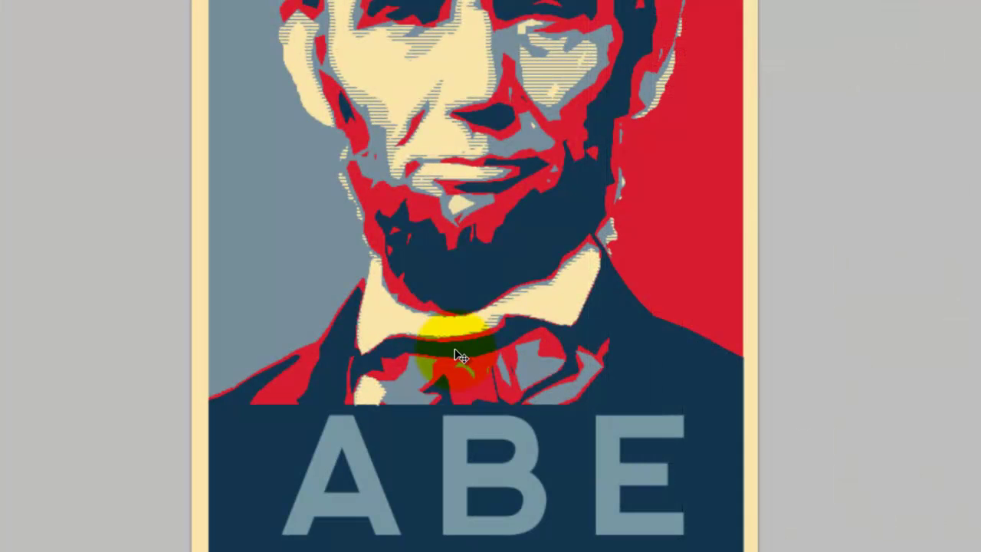
- Nudge the ABE lettering left and down to centre it within the dark blue lower band
key("Left")
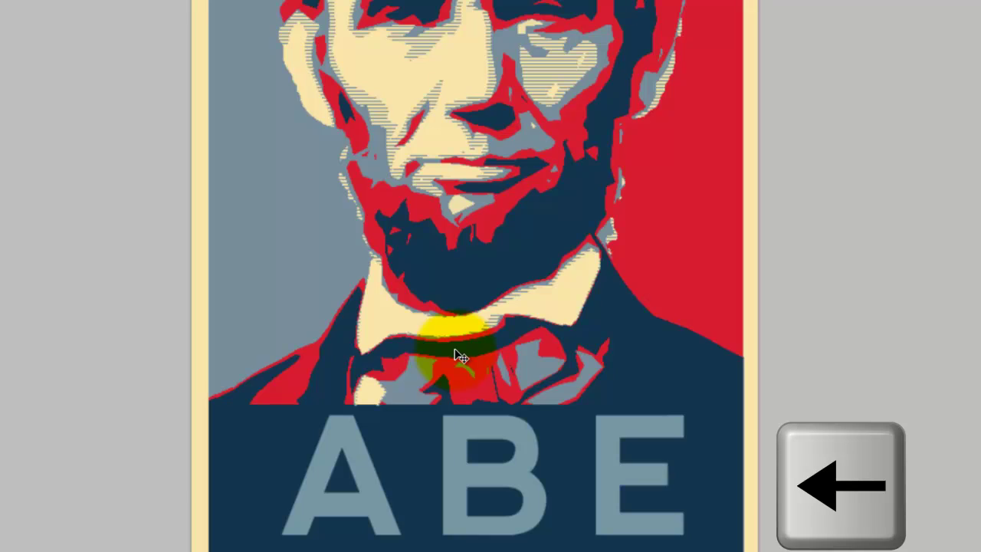
key("alt+Left")
key("alt+Left")
key("alt+Left")
key("alt+Left")
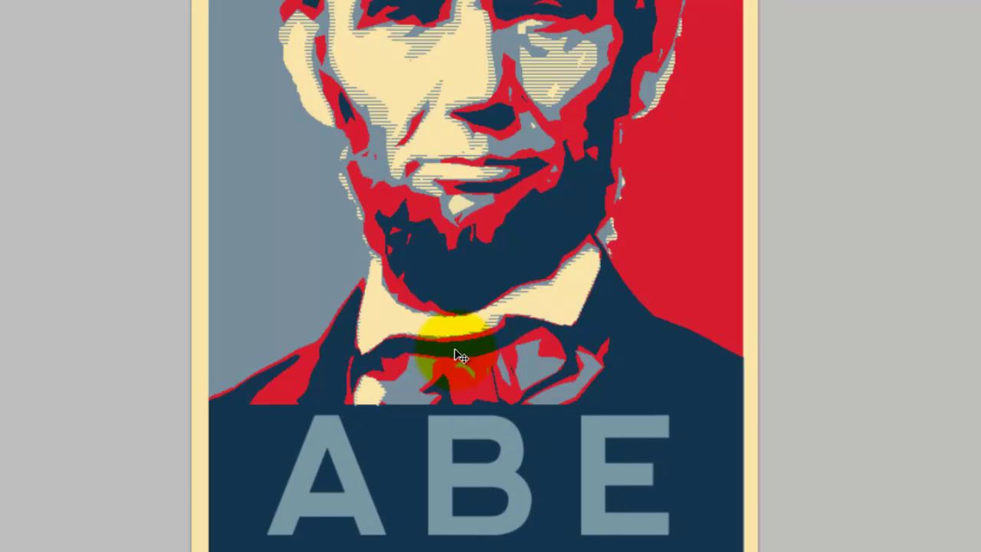
key("Down")
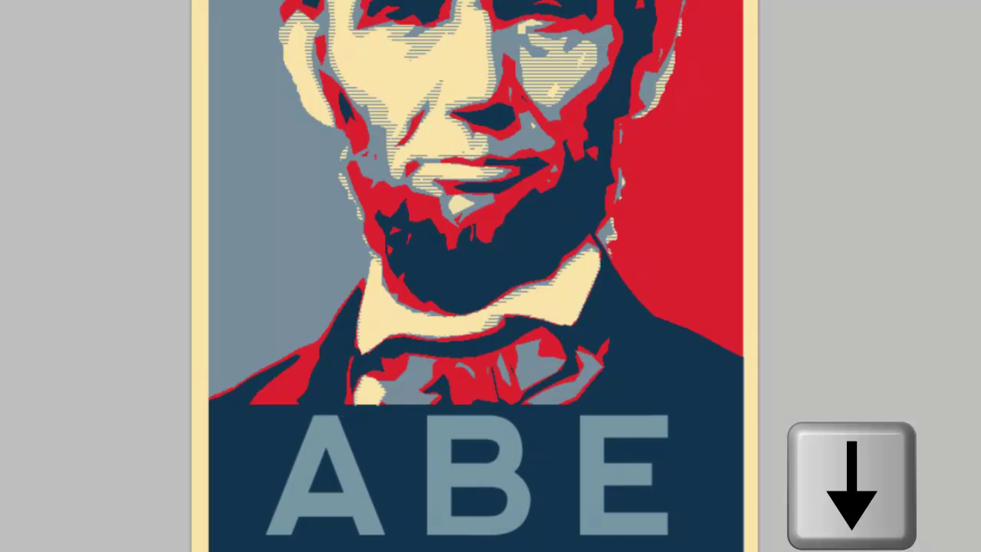
key("Down")
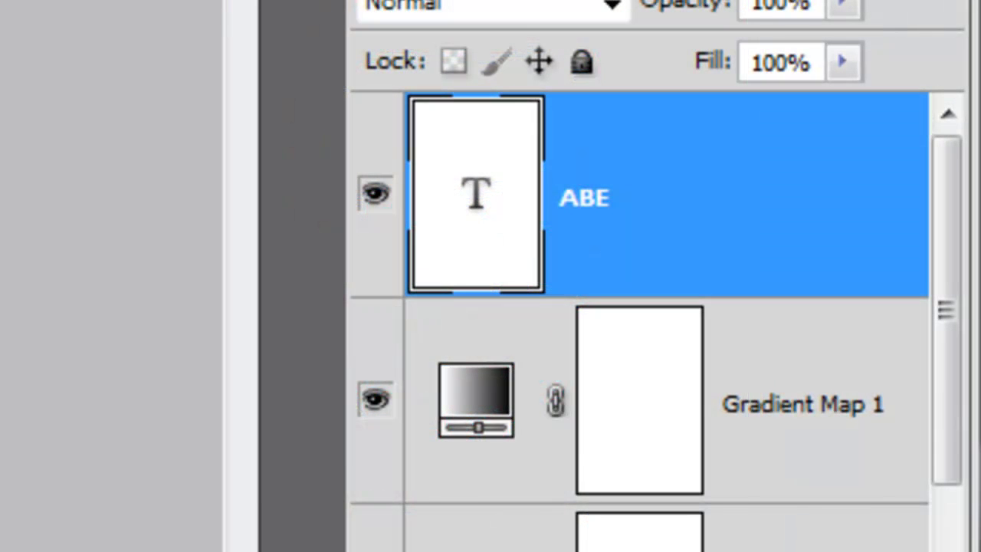
- Stamp all visible layers onto a new top layer and set the foreground colour to the red sampled from the background beside Lincoln's collar
key("ctrl+shift+alt+e")
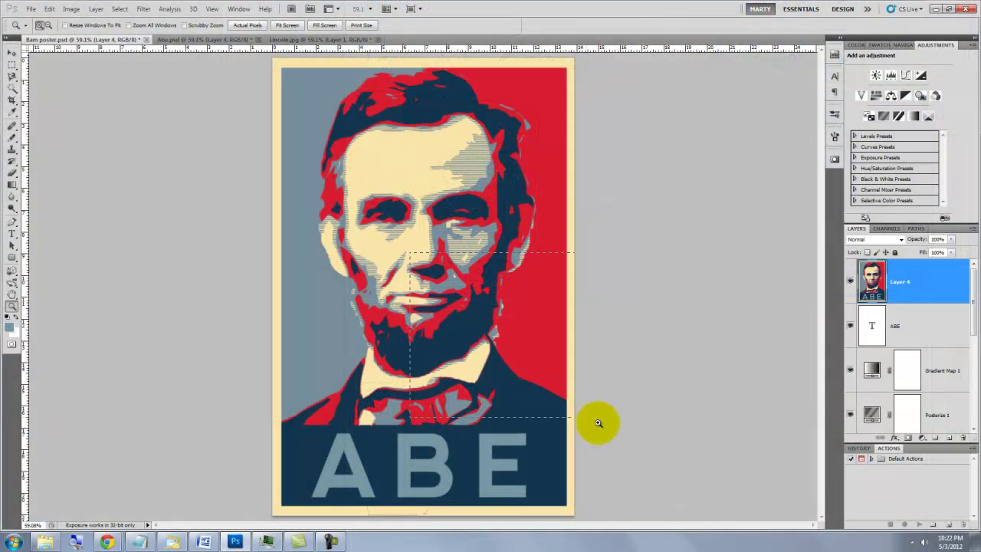
left_click(602, 409)
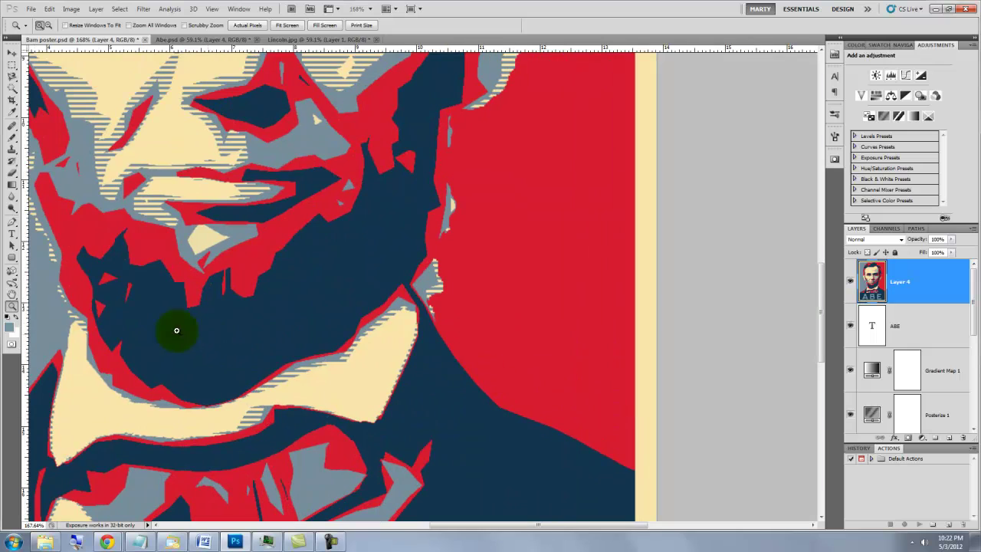
key("i")
left_click(10, 327)
left_click(513, 351)
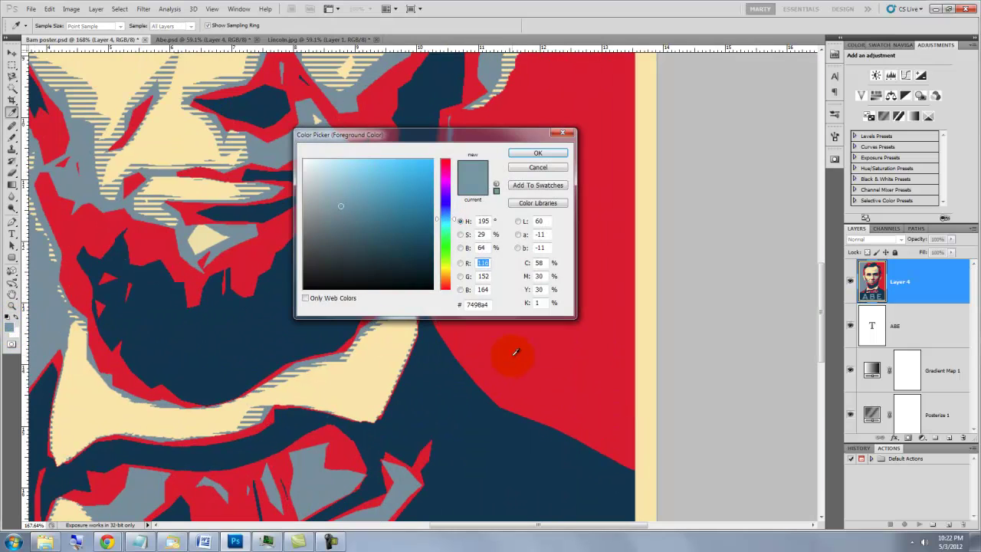
left_click(538, 152)
key("z")
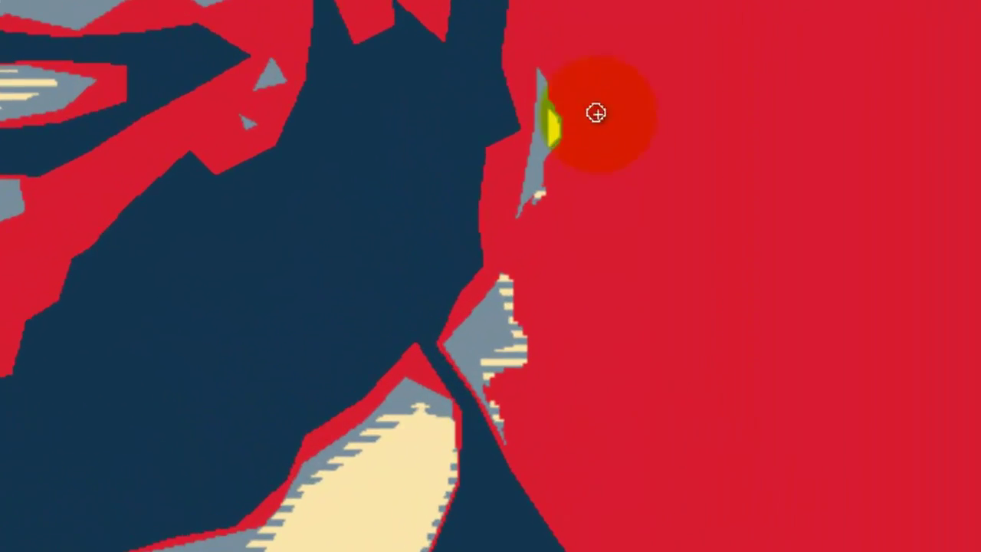